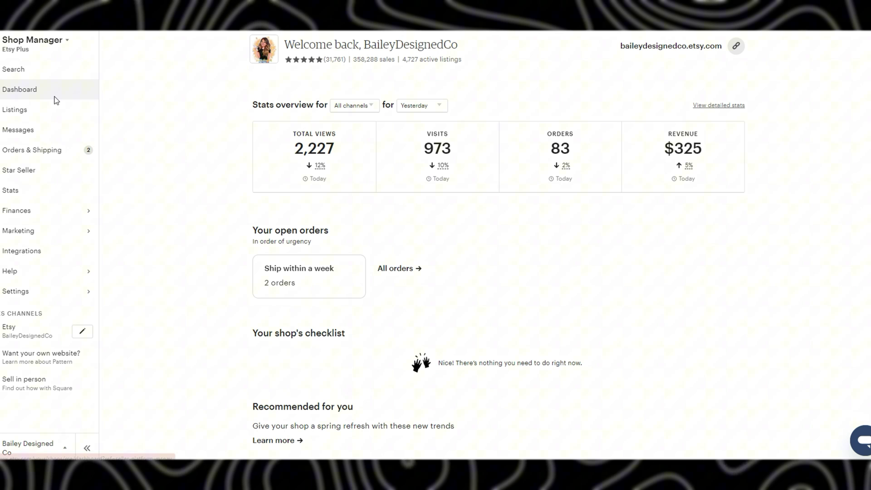
Step: Open the shop's Listings page from the Shop Manager sidebar
click(24, 113)
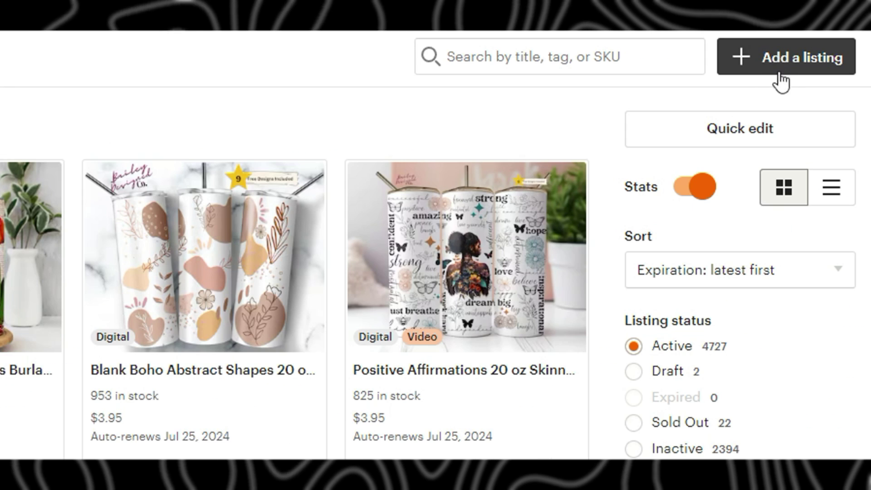
Step: Start a new listing: Digital files, made by I did, a finished product, made 2020 - 2024
click(767, 62)
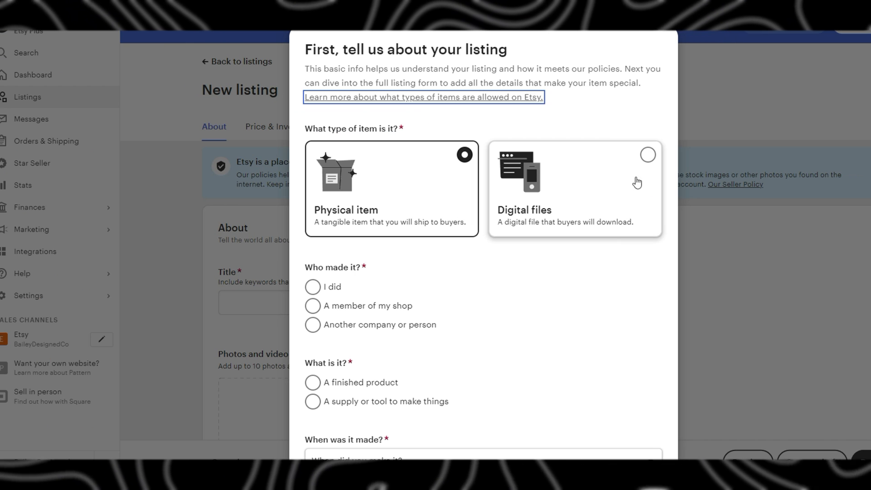
click(649, 155)
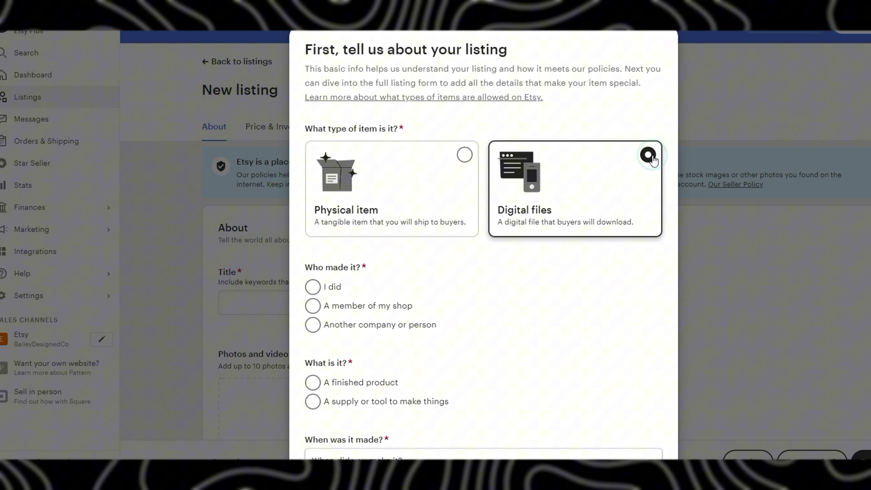
click(313, 287)
scroll(311, 295, down, 2)
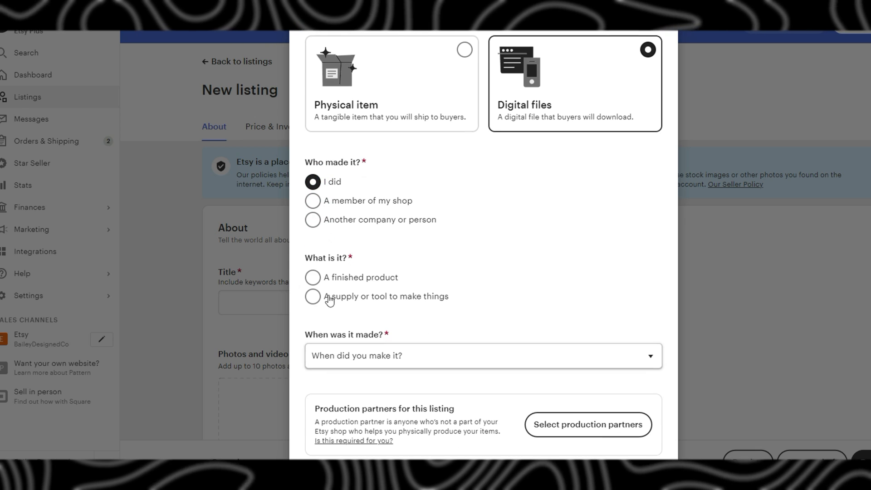
click(312, 278)
click(444, 356)
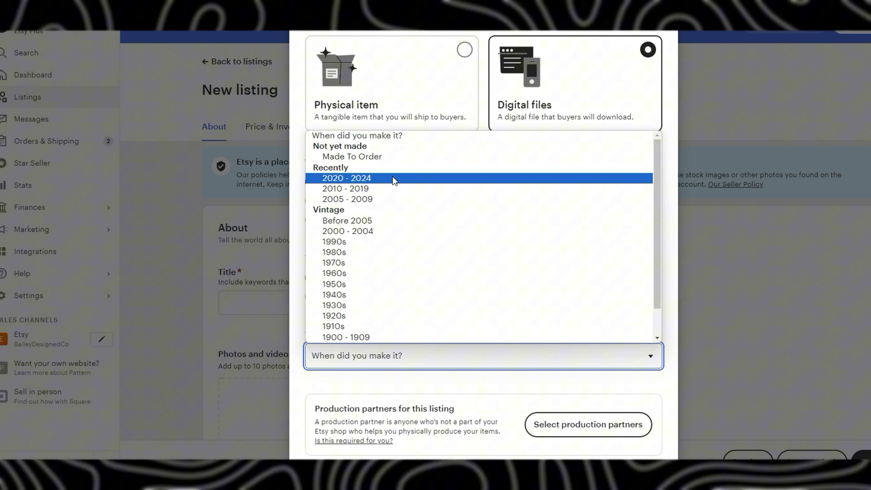
click(394, 180)
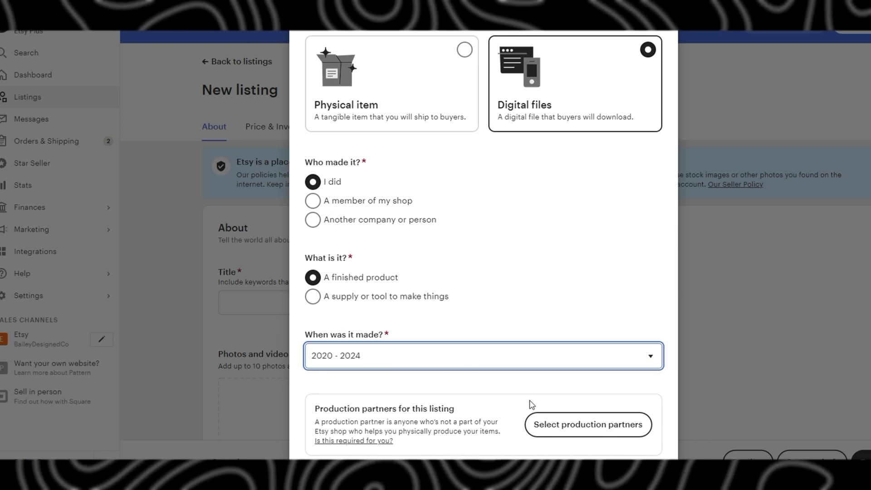
scroll(527, 403, down, 1)
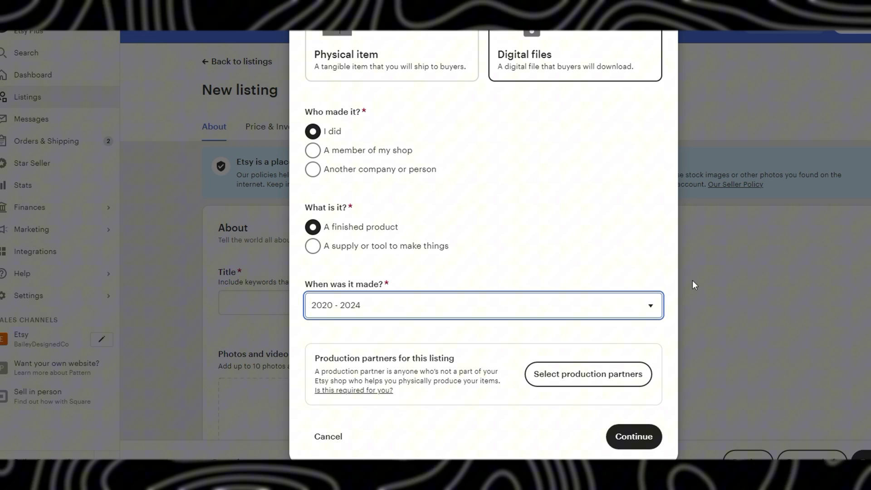
Step: Leave the unfinished new listing and return to the shop's listings
click(325, 437)
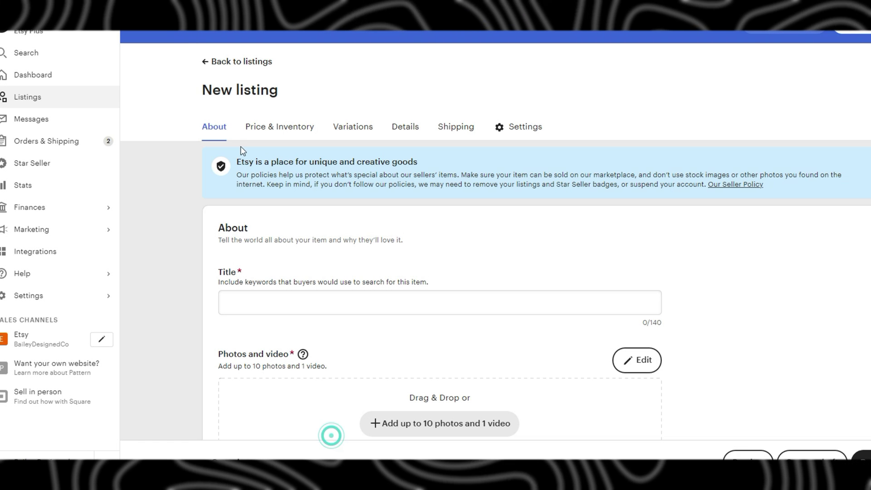
click(222, 64)
click(540, 40)
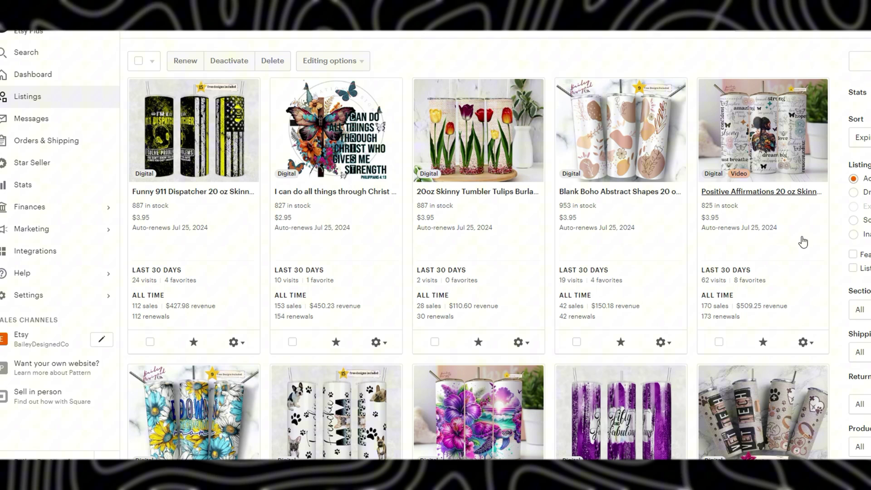
Step: Open the gear actions menu on the Positive Affirmations tumbler listing card
scroll(766, 268, down, 2)
scroll(754, 264, up, 2)
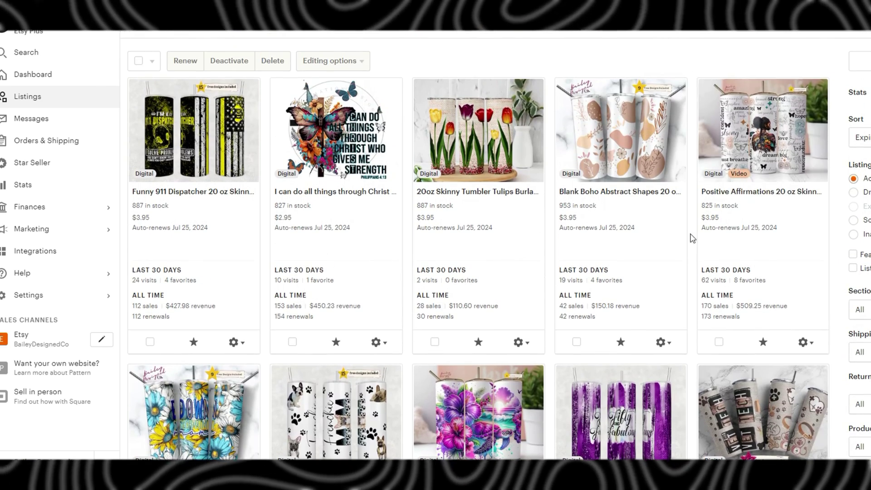
click(822, 345)
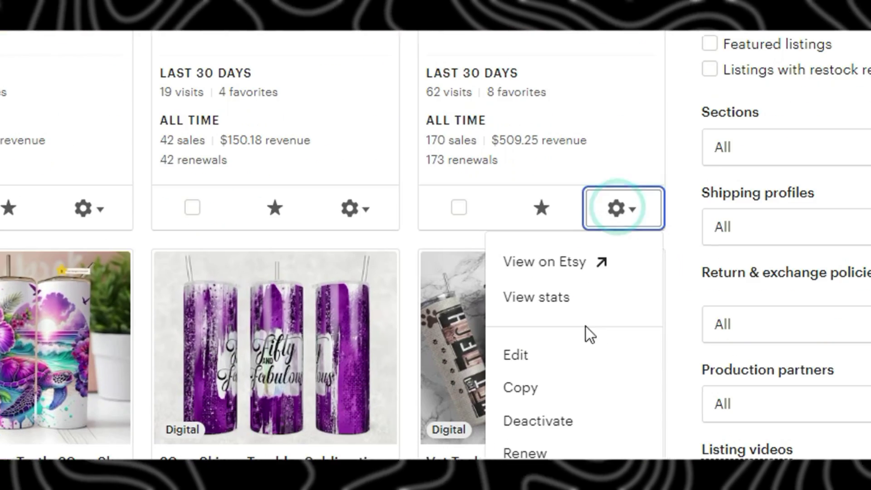
click(544, 358)
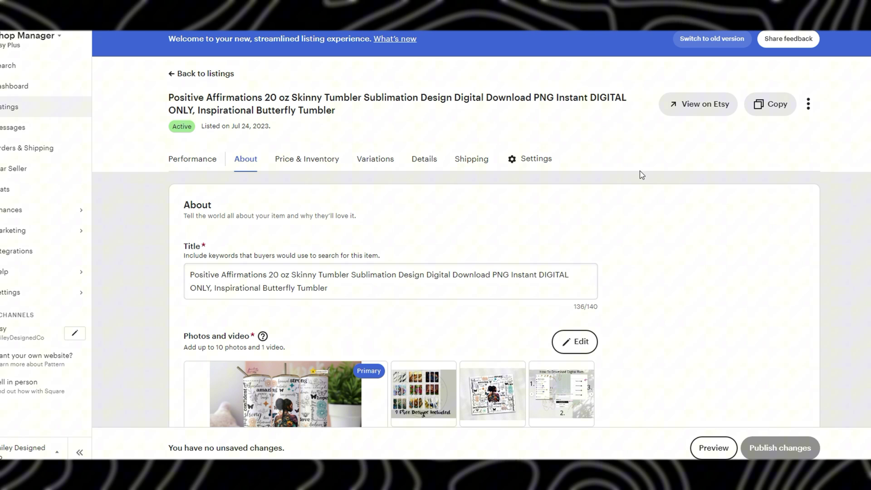
scroll(352, 288, down, 2)
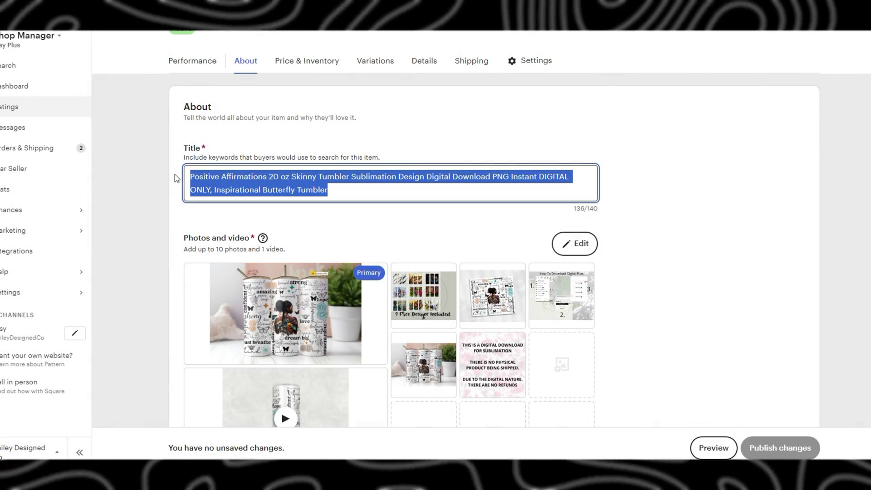
click(486, 190)
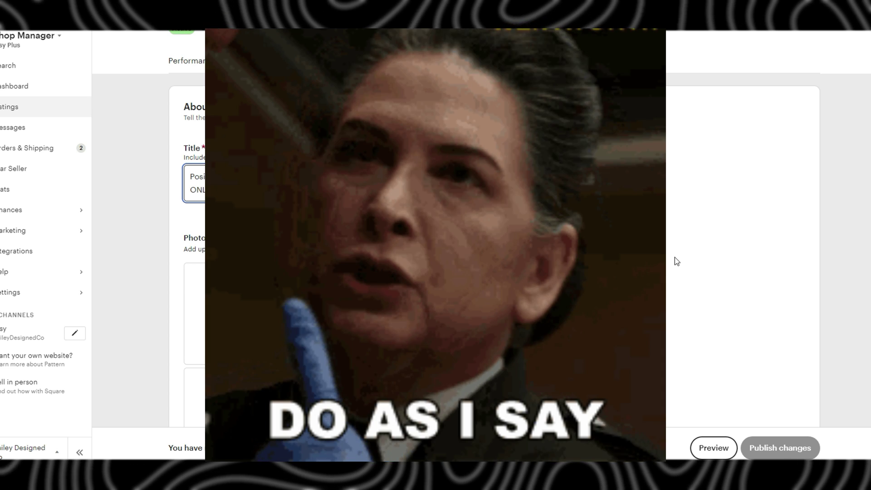
Step: Scroll to the Photos and video section with its 6 photos and 1 video
scroll(674, 257, down, 4)
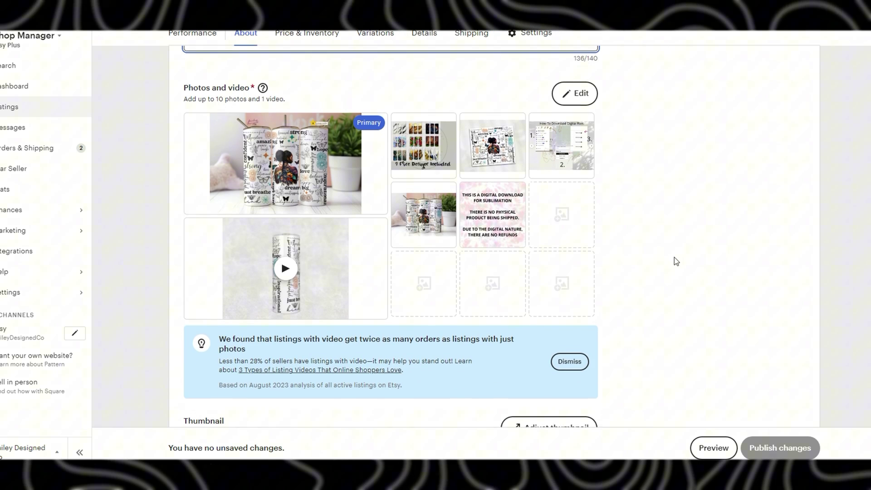
scroll(674, 259, up, 1)
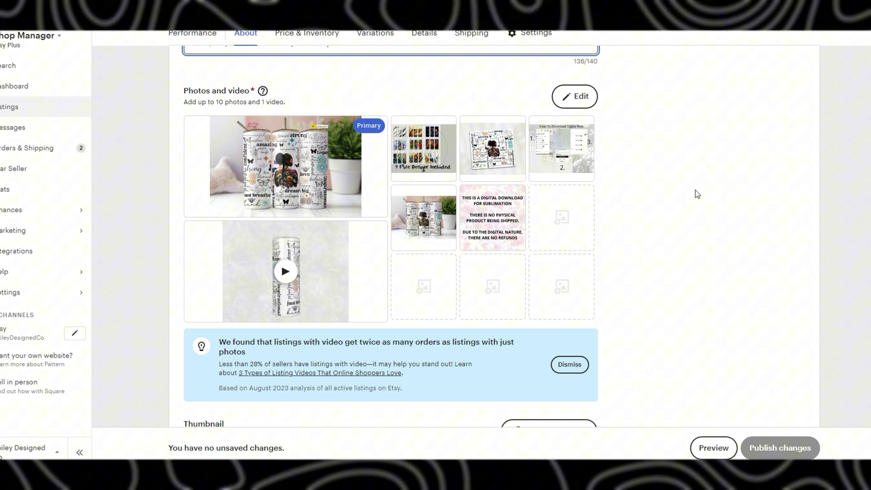
mouse_move(500, 160)
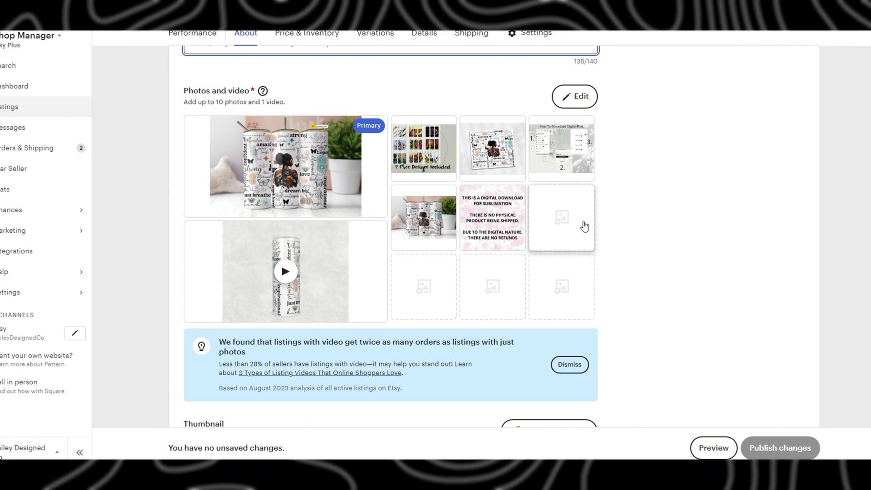
mouse_move(310, 271)
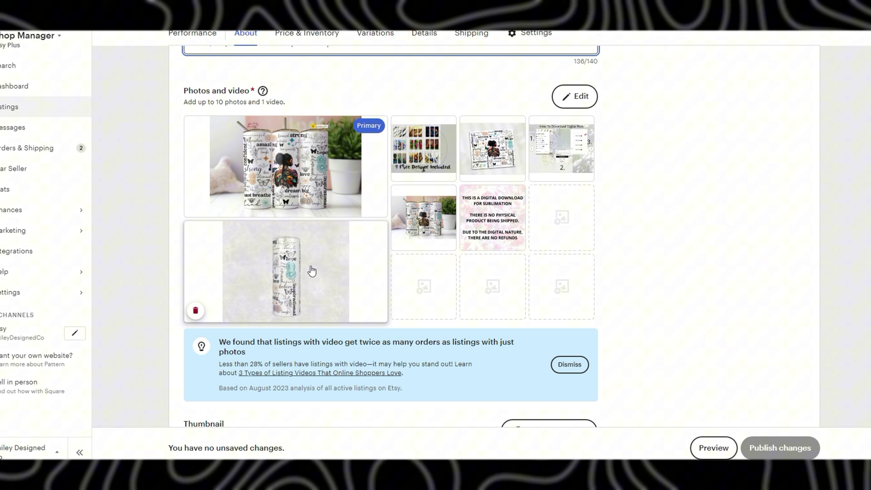
Step: View the 9 Free Designs, tumbler-wrap, How To Download, mockup and no-refunds photos in turn
click(438, 150)
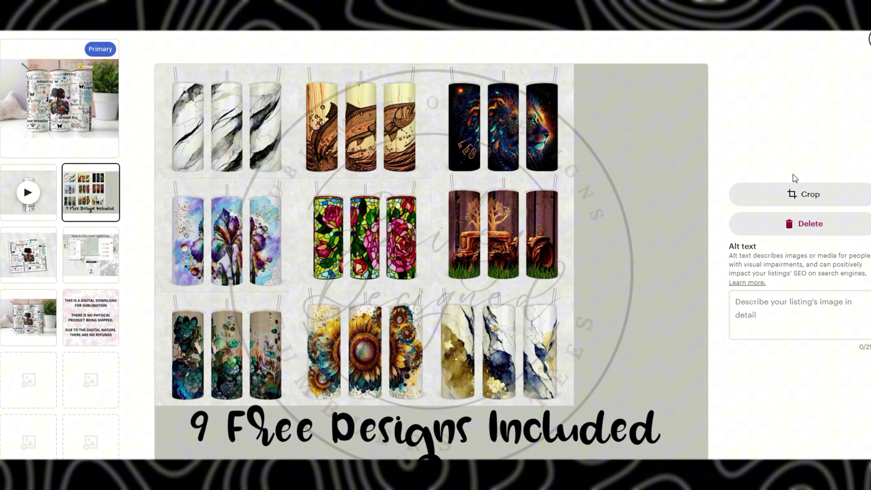
click(34, 247)
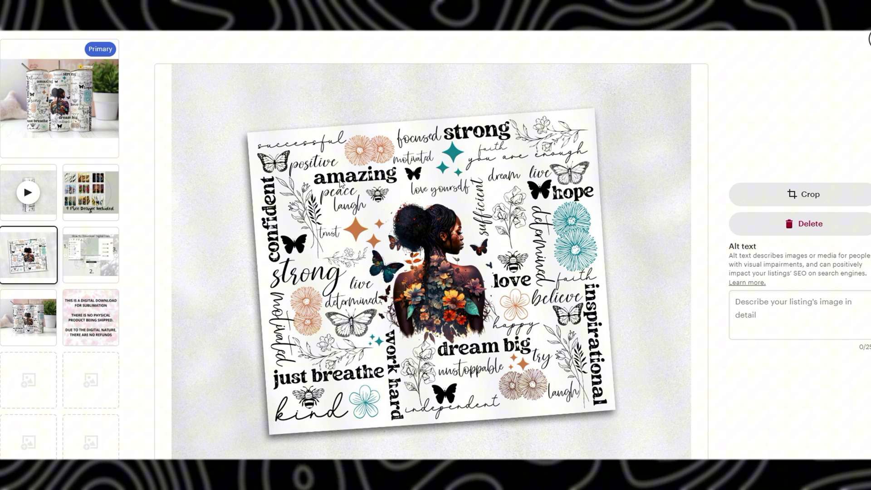
click(82, 254)
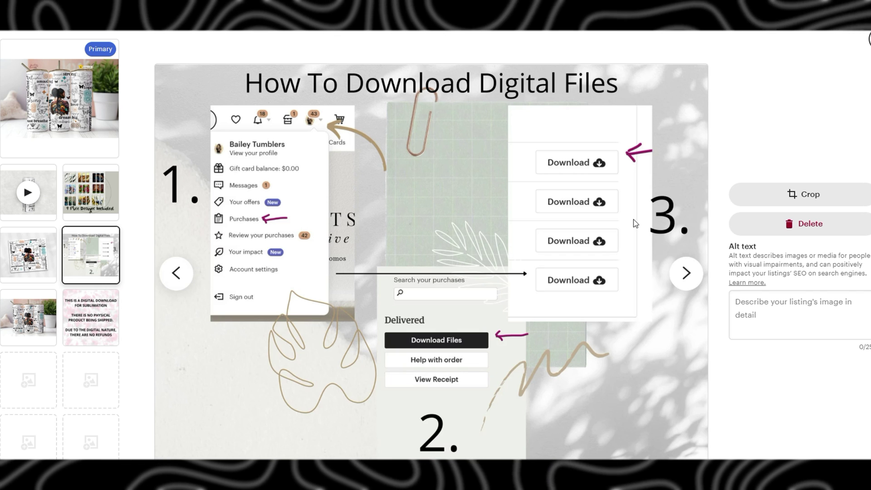
key(Right)
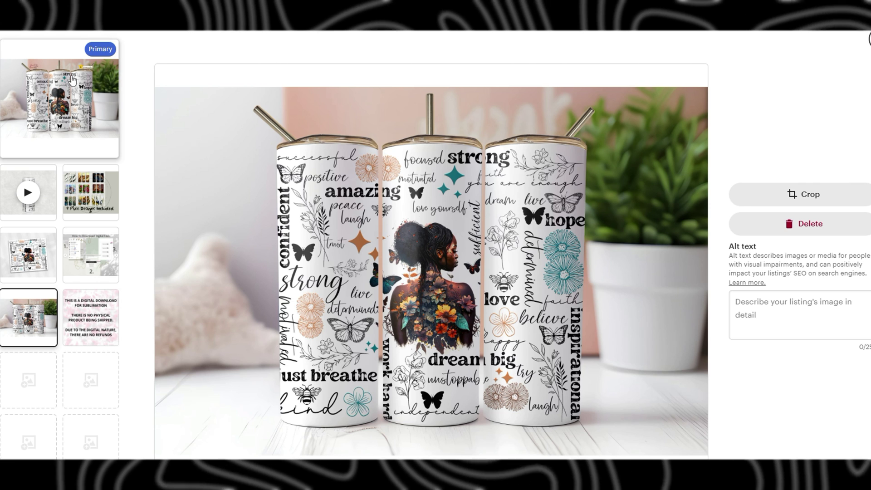
click(86, 335)
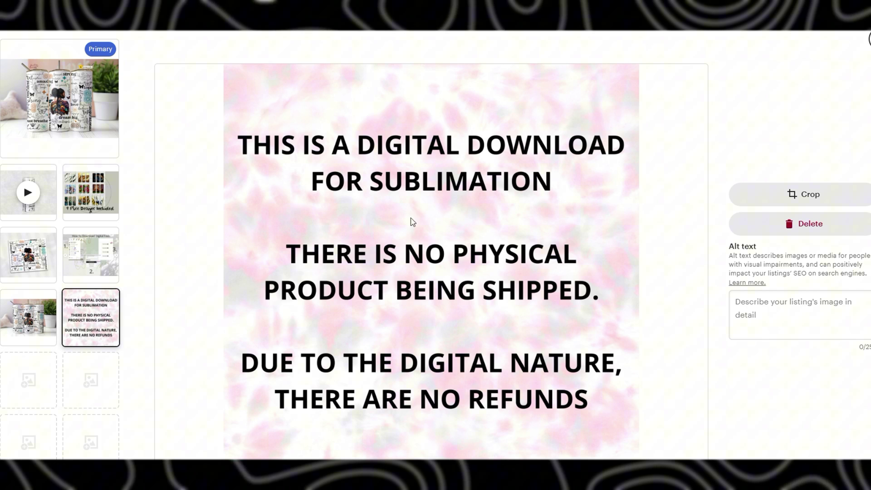
Step: Close the photo editor and zoom in on the listing thumbnail via Adjust thumbnail
click(868, 40)
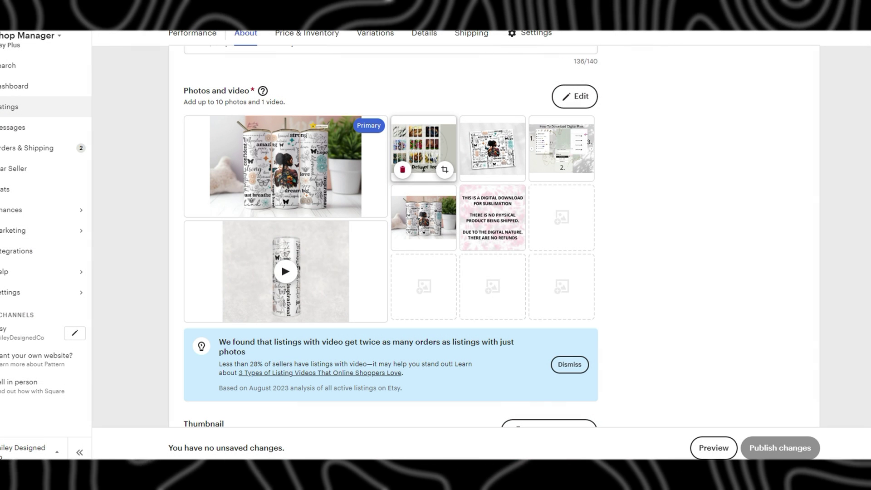
scroll(674, 267, down, 5)
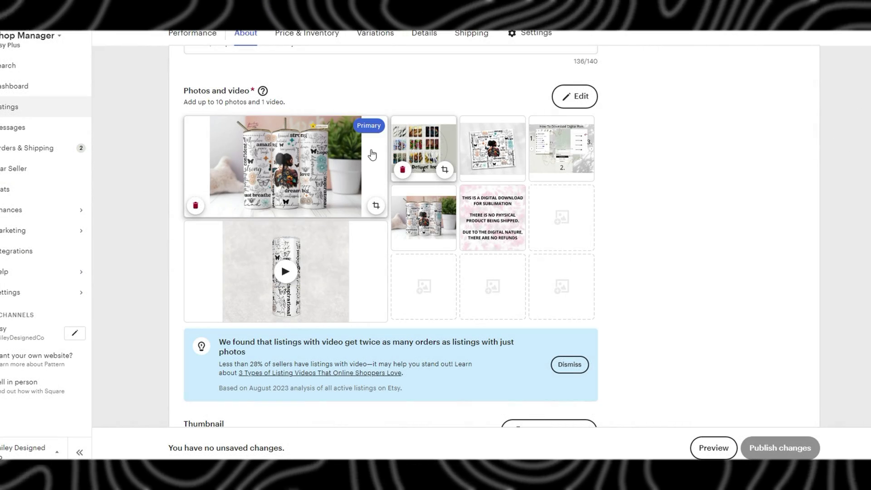
scroll(625, 213, down, 5)
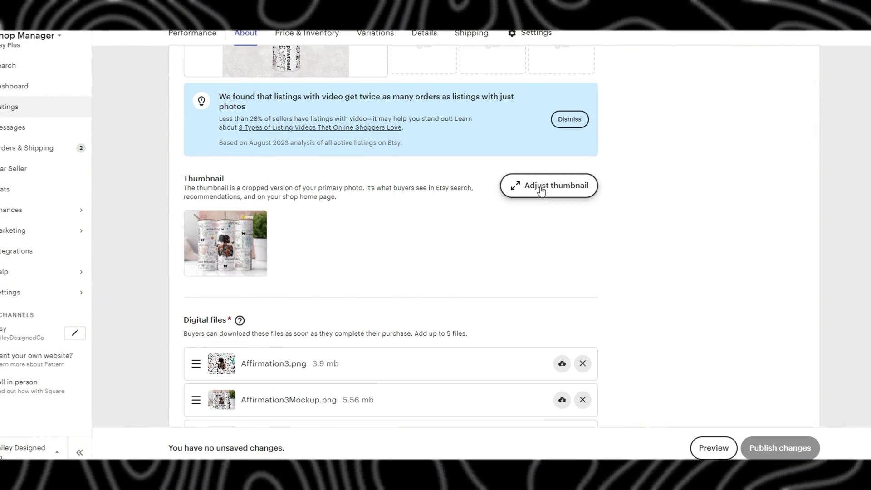
click(541, 186)
mouse_move(407, 349)
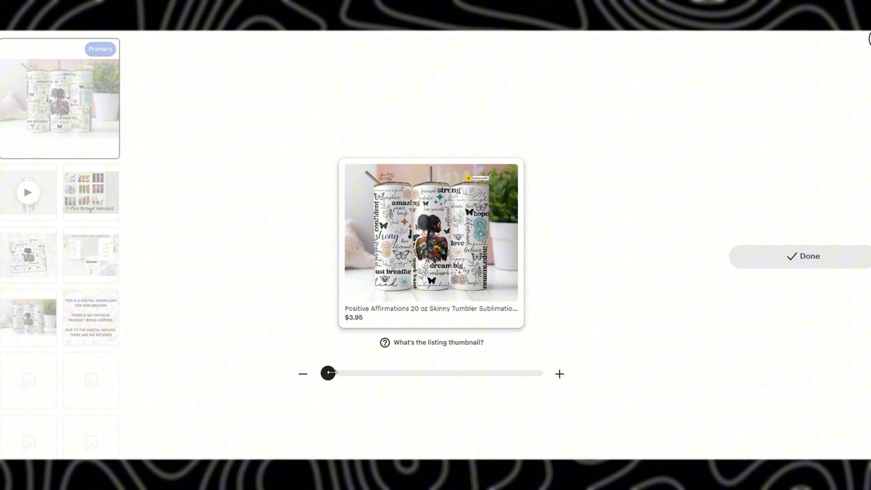
drag(328, 373, 345, 381)
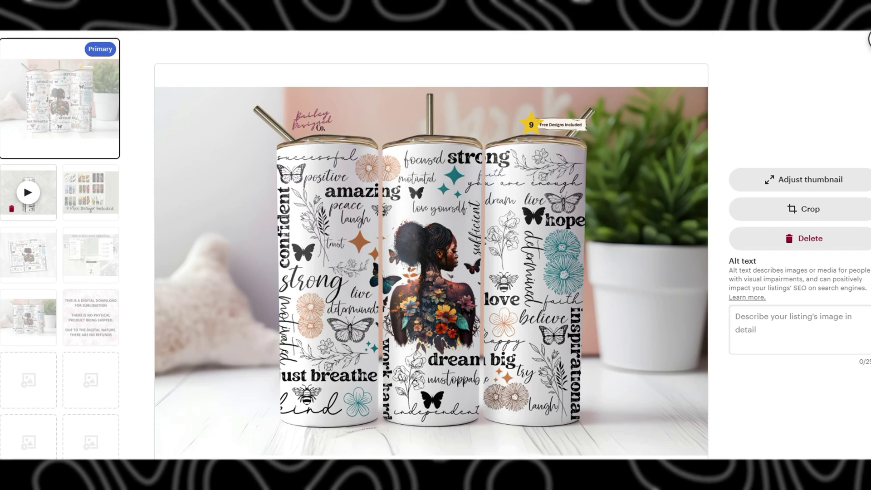
Step: Close the thumbnail editor with Escape
key(Escape)
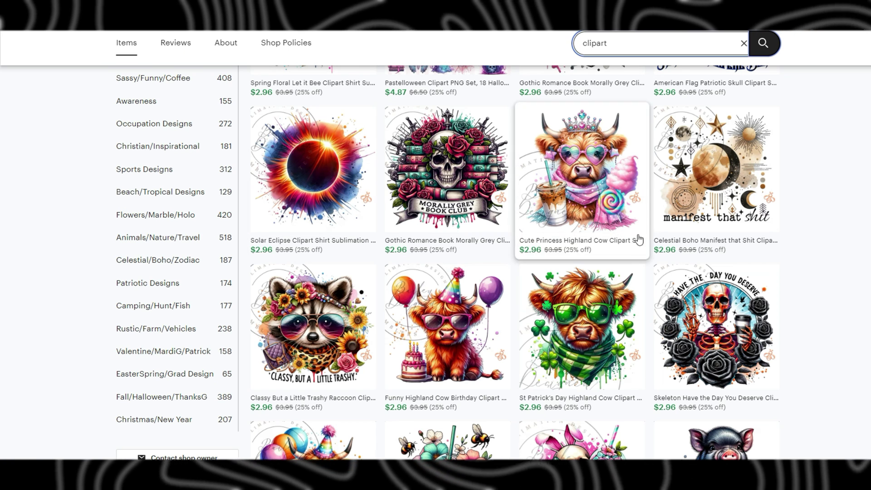
Step: Scroll back up through the shop's clipart search results
scroll(449, 318, up, 3)
scroll(447, 290, up, 1)
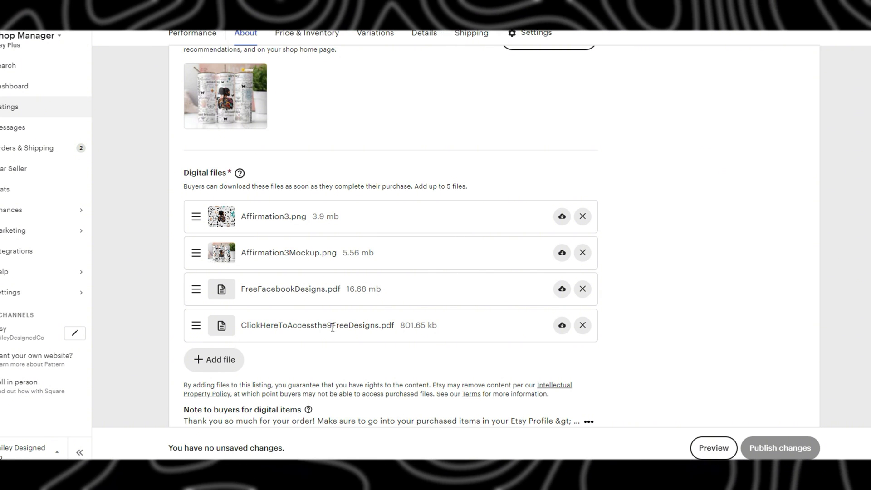
scroll(374, 249, up, 8)
scroll(374, 251, up, 3)
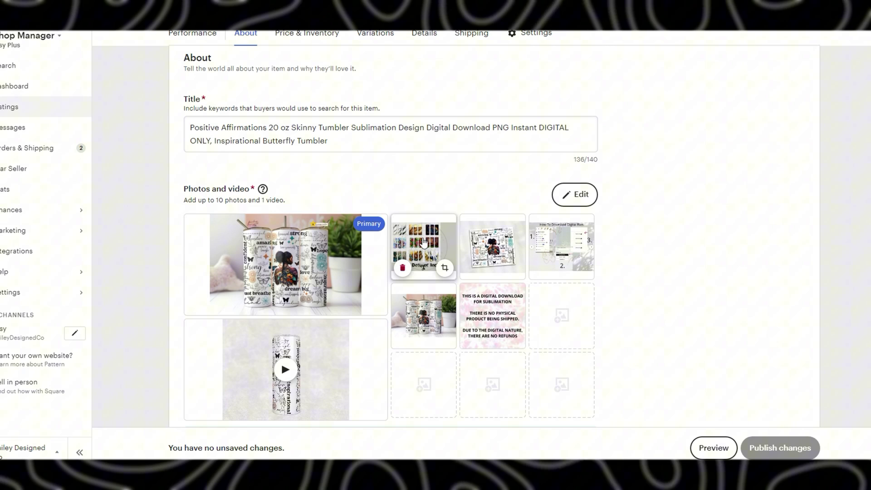
scroll(598, 314, down, 11)
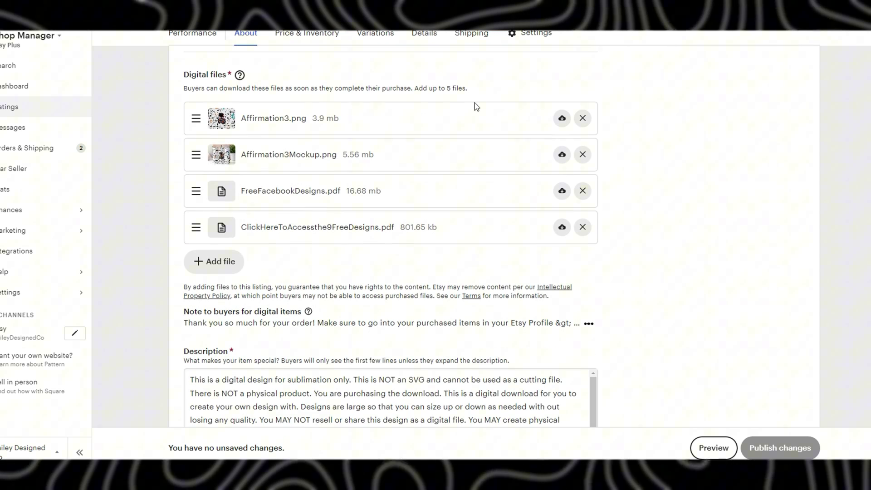
scroll(475, 144, up, 5)
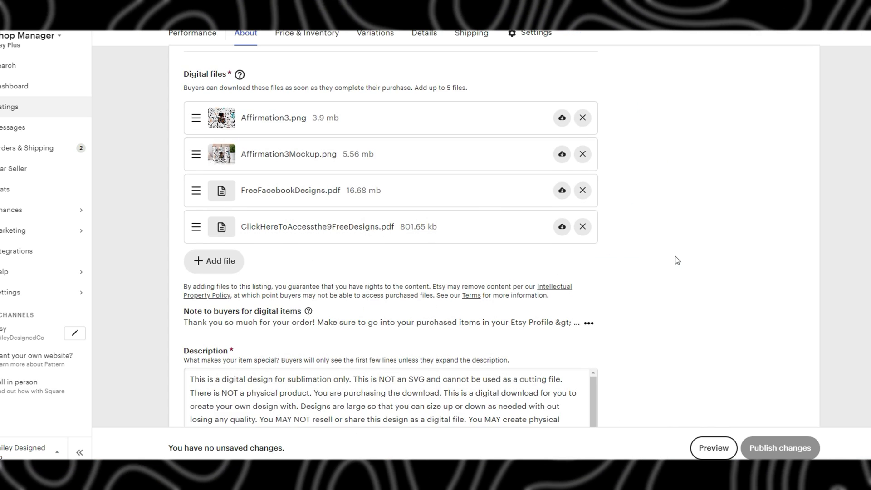
scroll(676, 256, down, 3)
scroll(675, 256, down, 2)
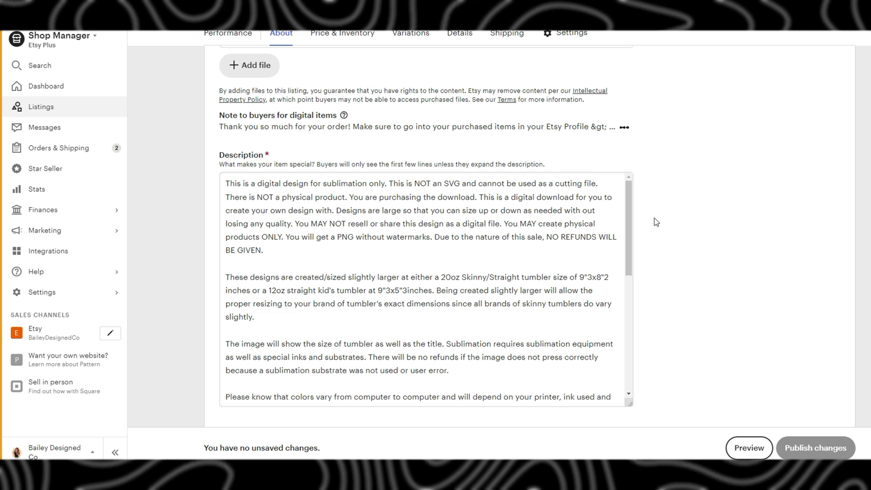
click(337, 207)
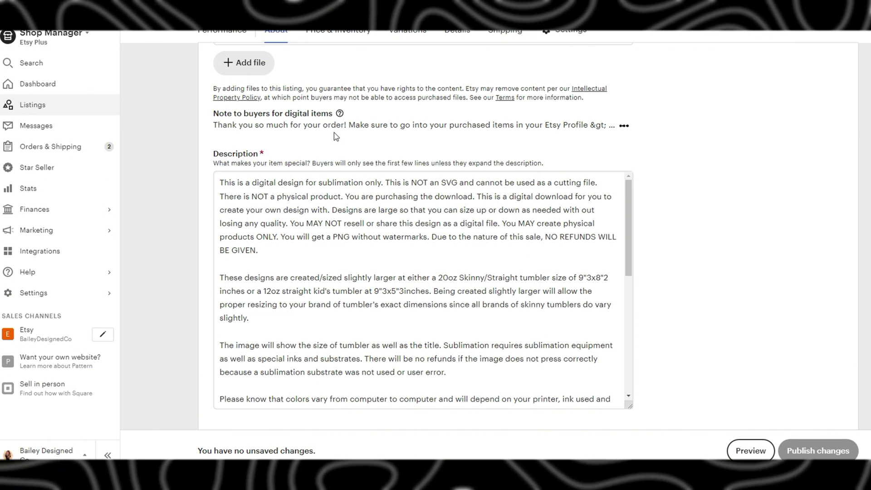
scroll(622, 223, down, 5)
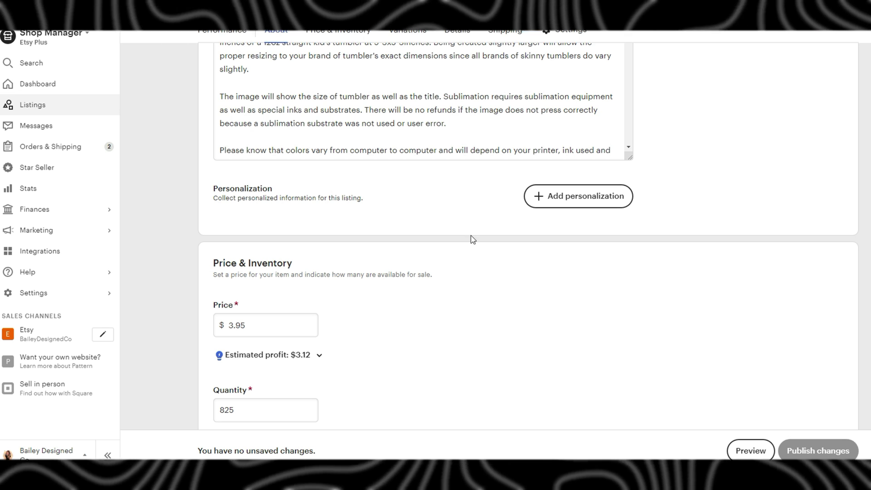
Step: Replace the listing's quantity of 825 with 999
scroll(471, 236, up, 10)
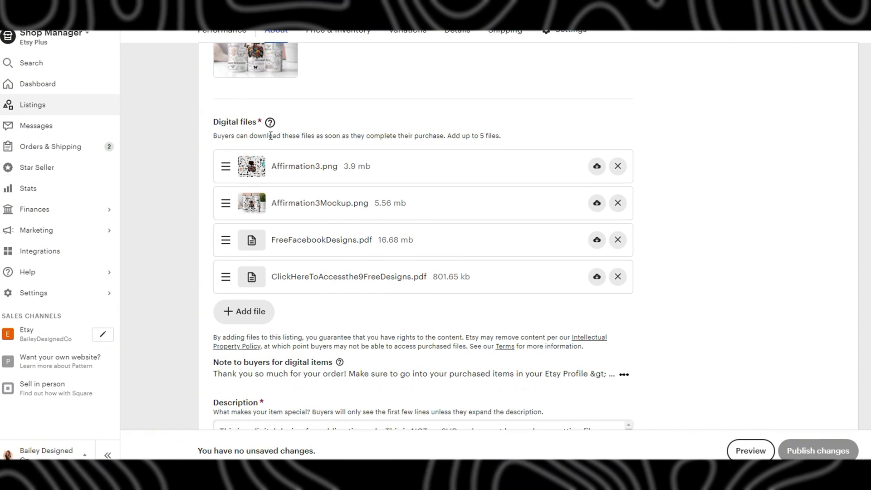
scroll(272, 136, up, 4)
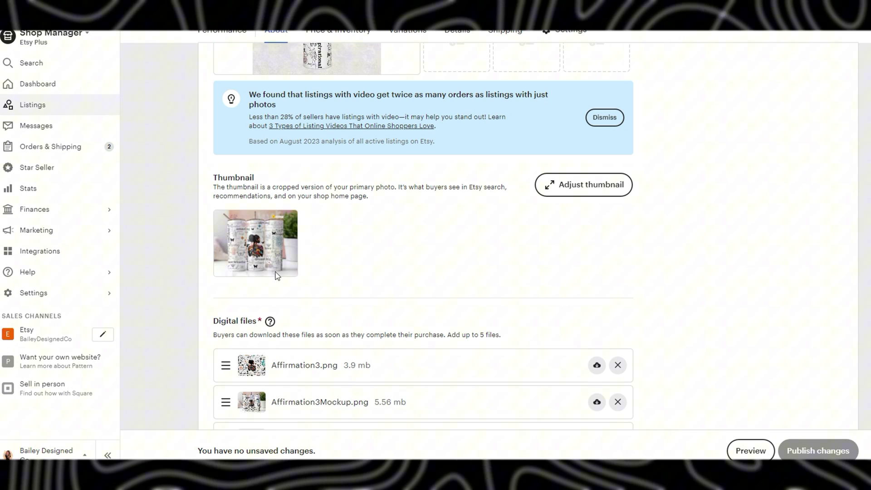
scroll(480, 295, down, 15)
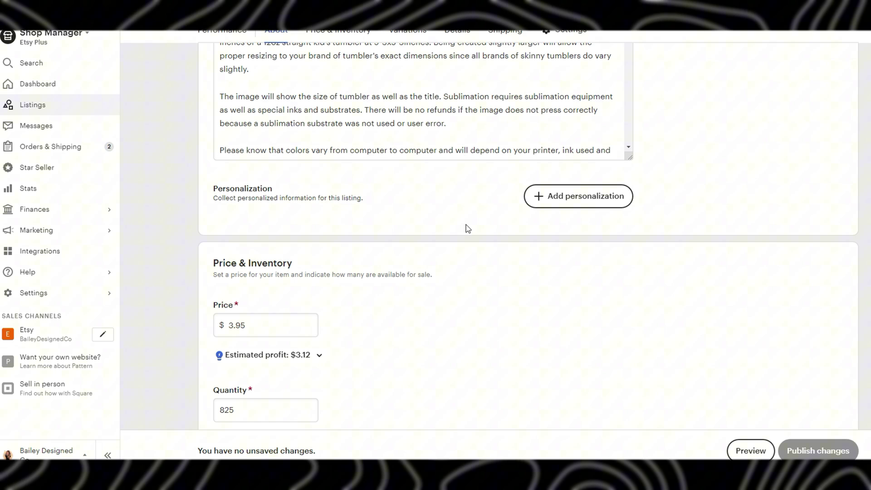
scroll(633, 232, down, 3)
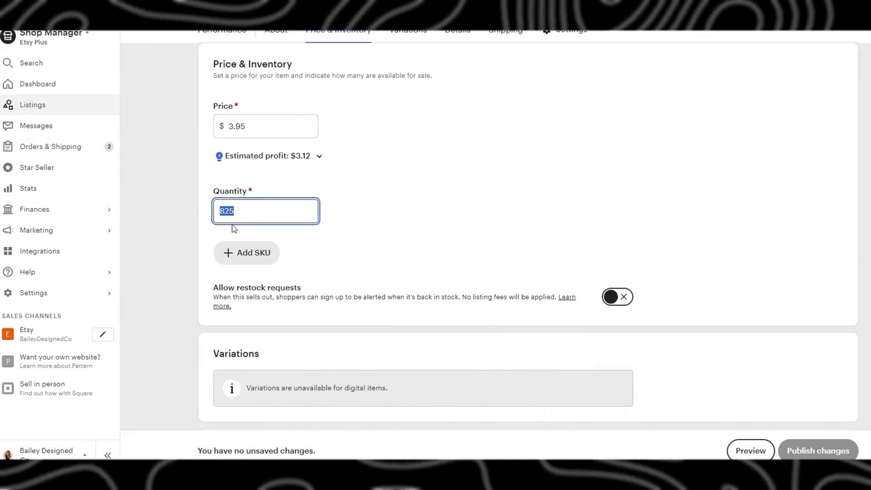
text(999)
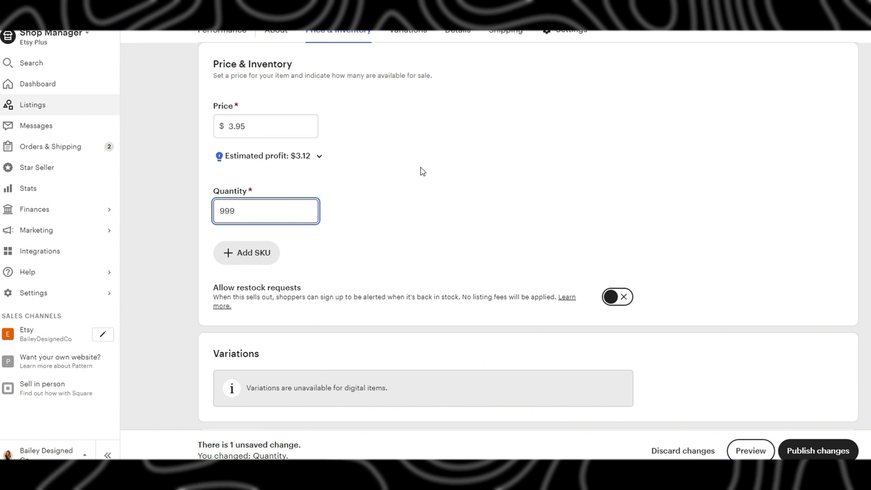
click(427, 186)
scroll(427, 186, down, 1)
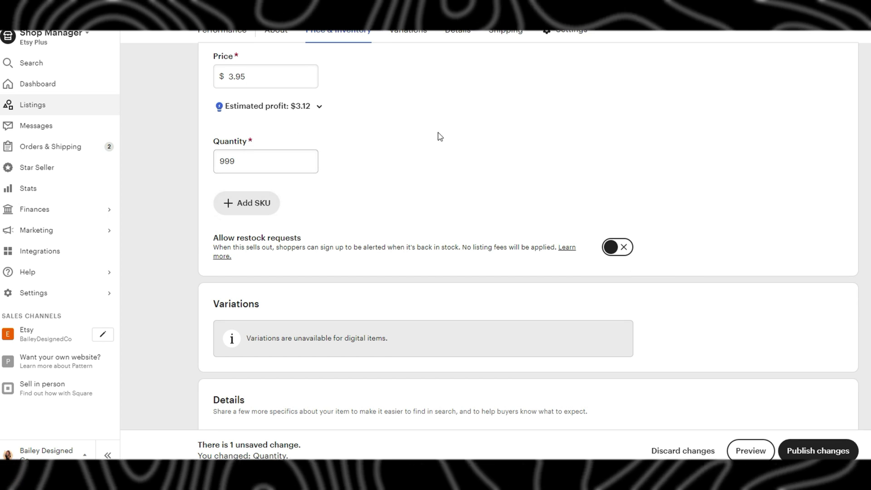
scroll(397, 218, down, 4)
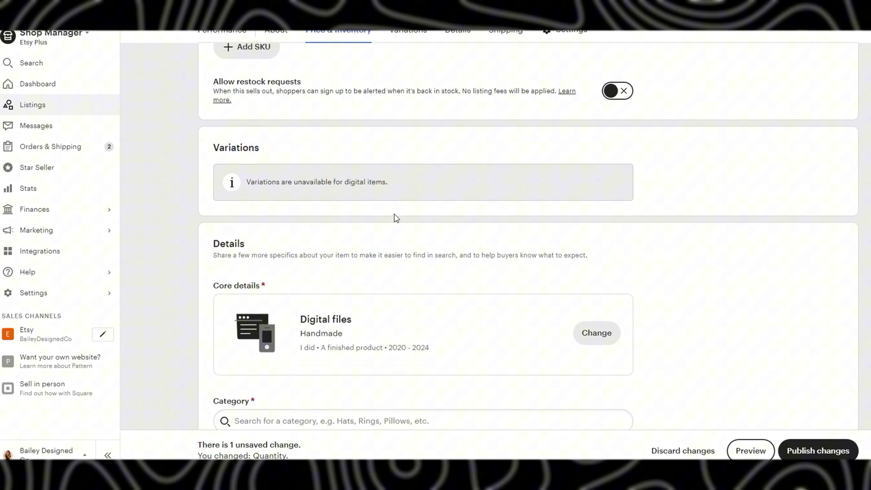
scroll(397, 218, down, 1)
scroll(395, 214, up, 6)
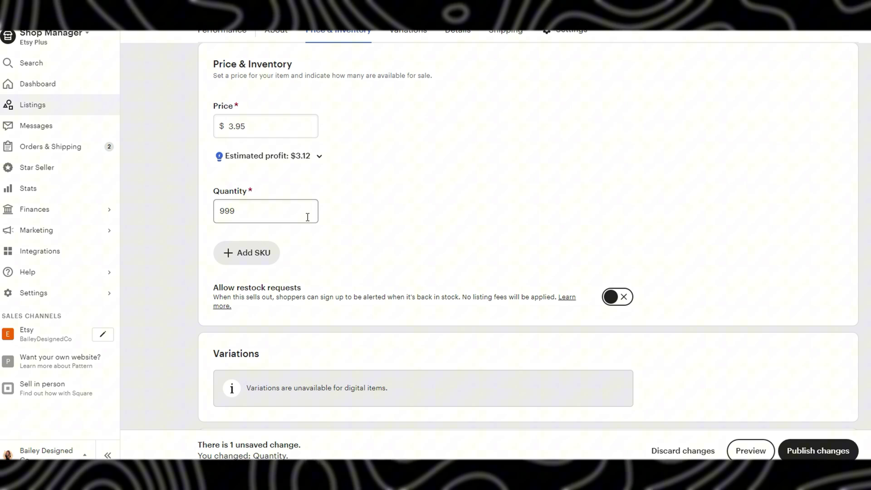
scroll(410, 225, down, 8)
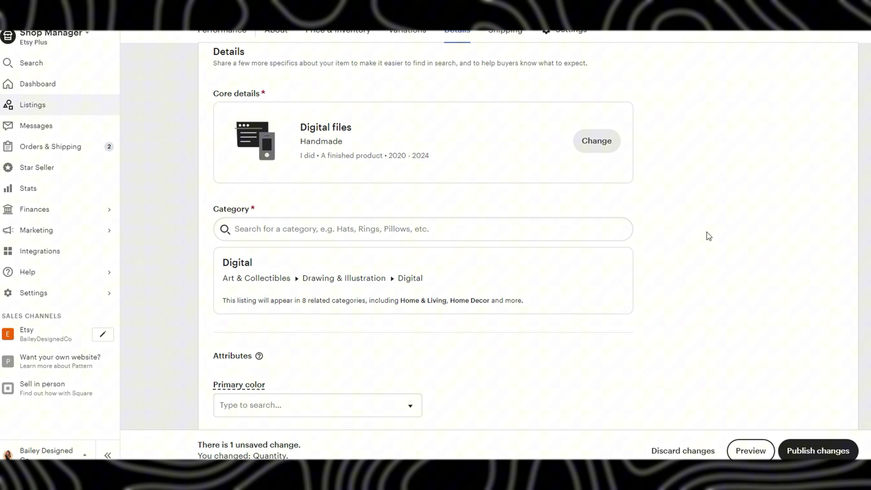
scroll(700, 259, down, 2)
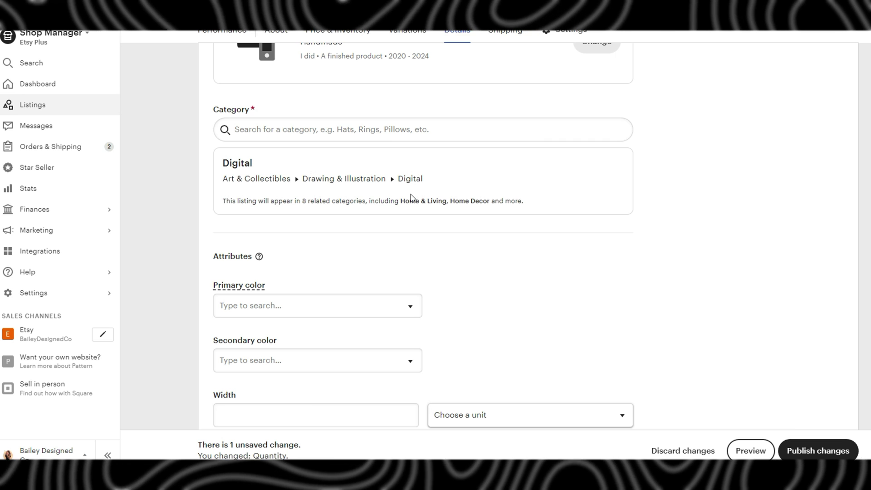
Step: Search categories for template, then clipart, then planner to see suggestions like Planner Templates
click(288, 127)
text(t)
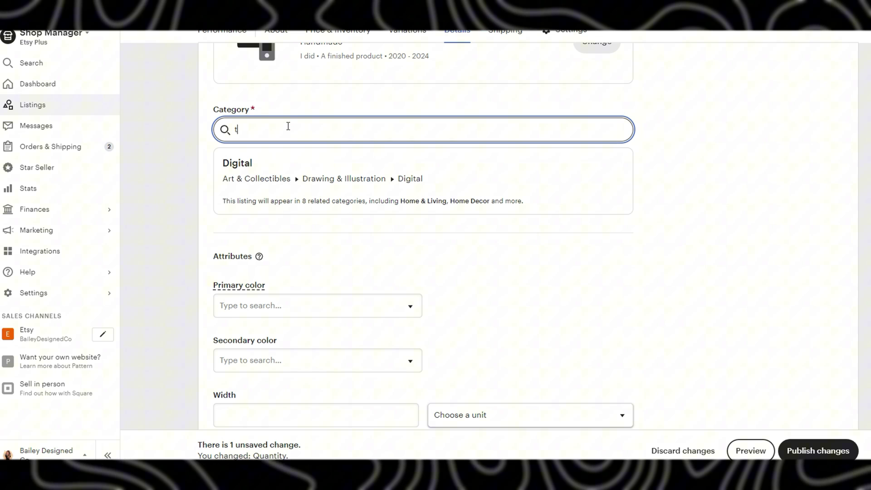
text(emplate)
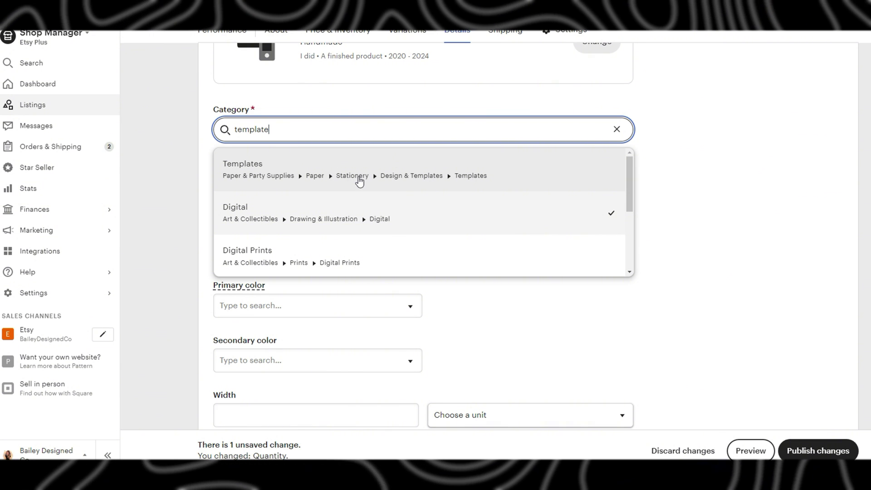
double_click(275, 131)
text(cl)
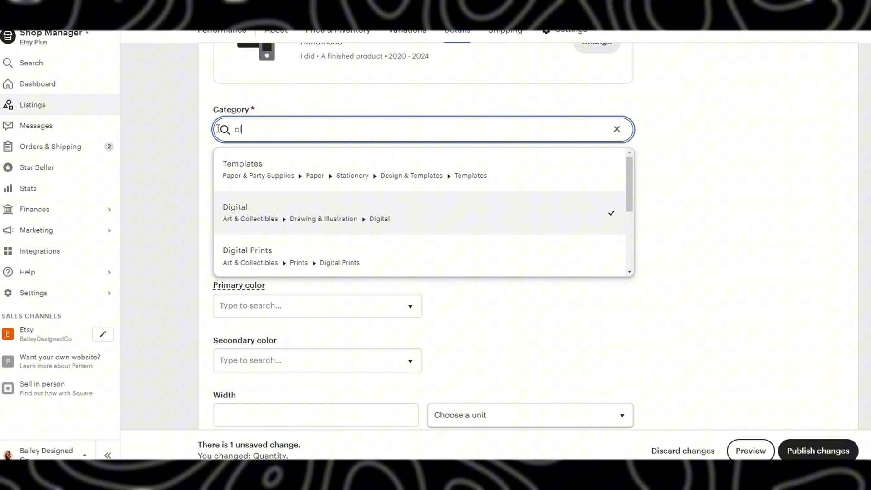
text(ipart)
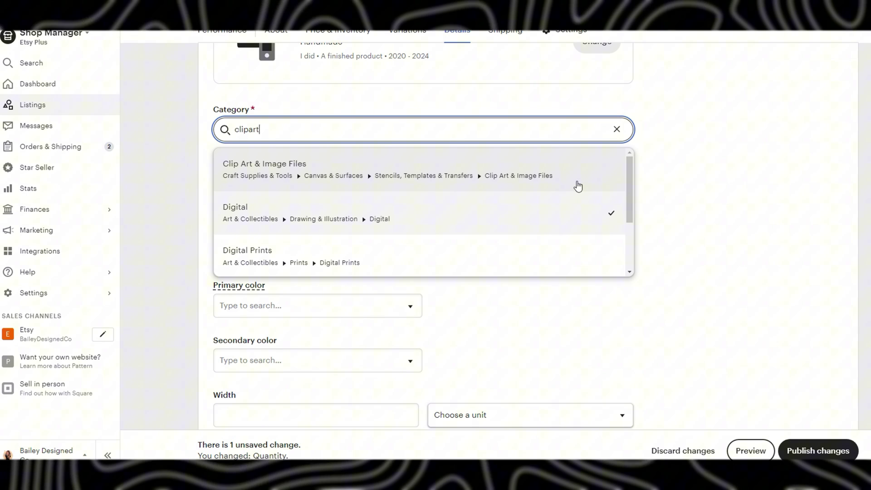
double_click(266, 127)
text(planner)
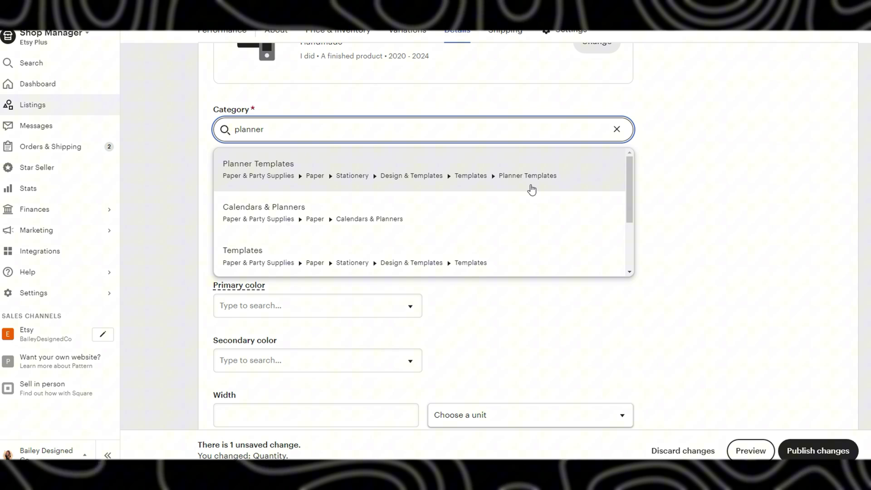
Step: Search categories for svg, then 'digital paper' to show Decorative Paper matches, keeping Digital chosen
double_click(282, 129)
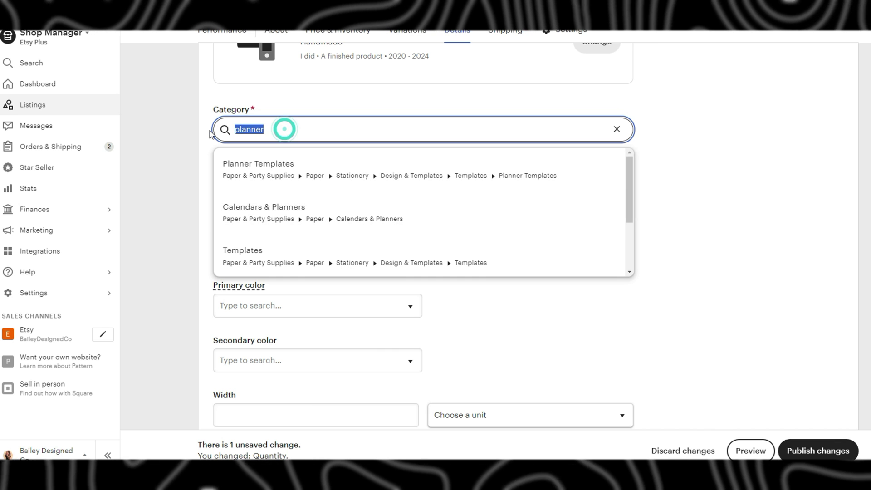
text(svg)
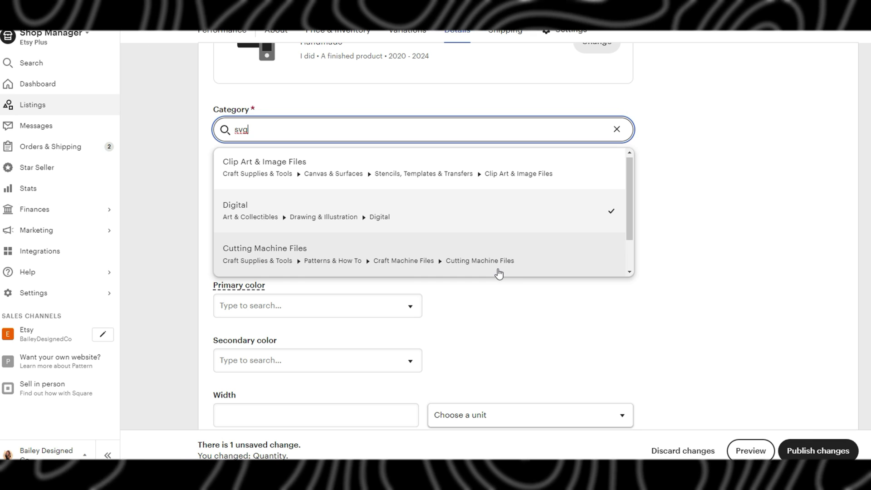
double_click(301, 122)
text(digital paper)
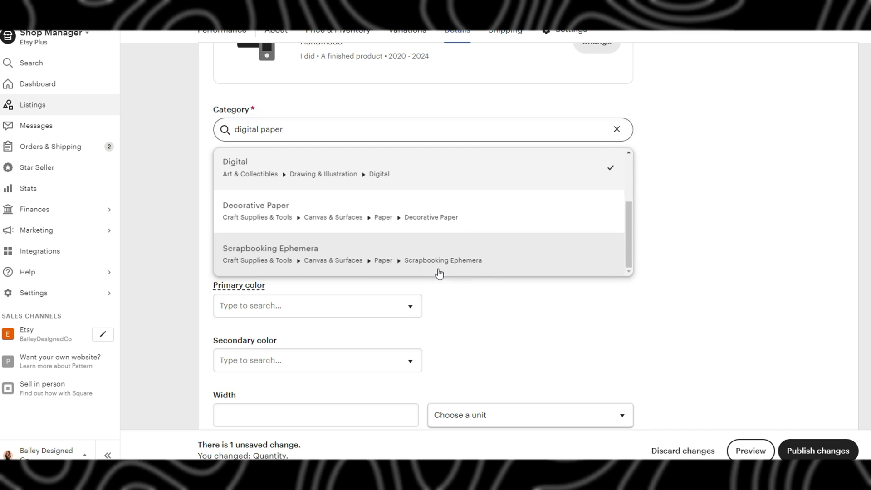
key(Escape)
click(336, 130)
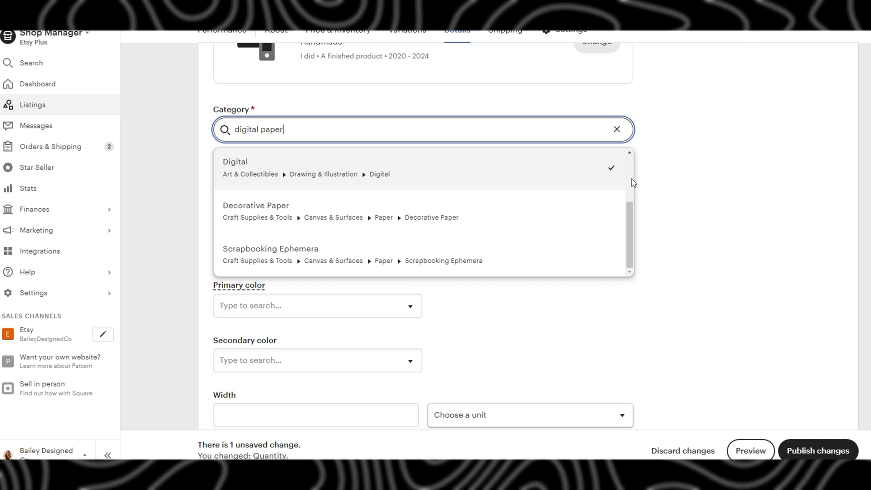
Step: Close the category suggestions with Digital kept, then scroll down through Attributes toward Tags
click(668, 178)
scroll(693, 181, down, 4)
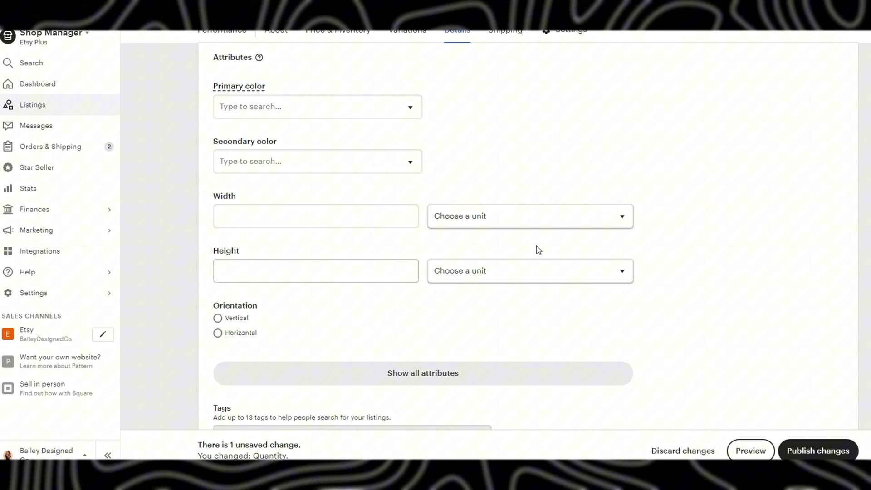
scroll(395, 330, down, 5)
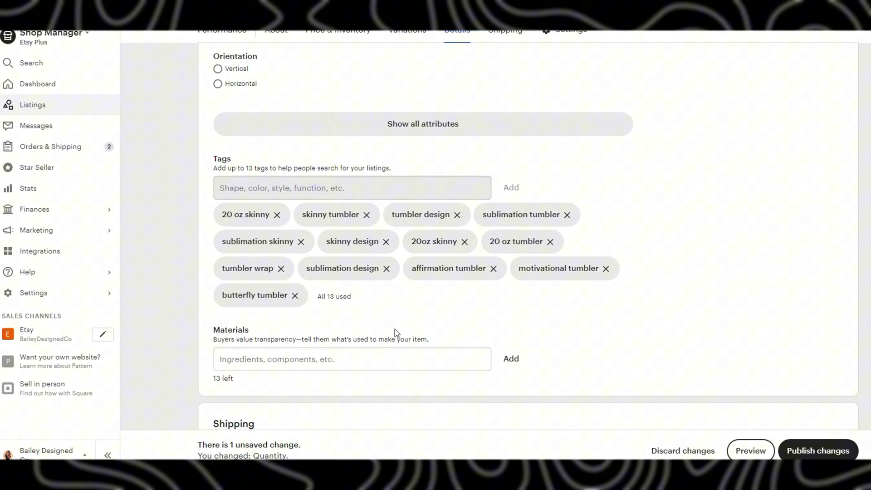
scroll(395, 328, down, 1)
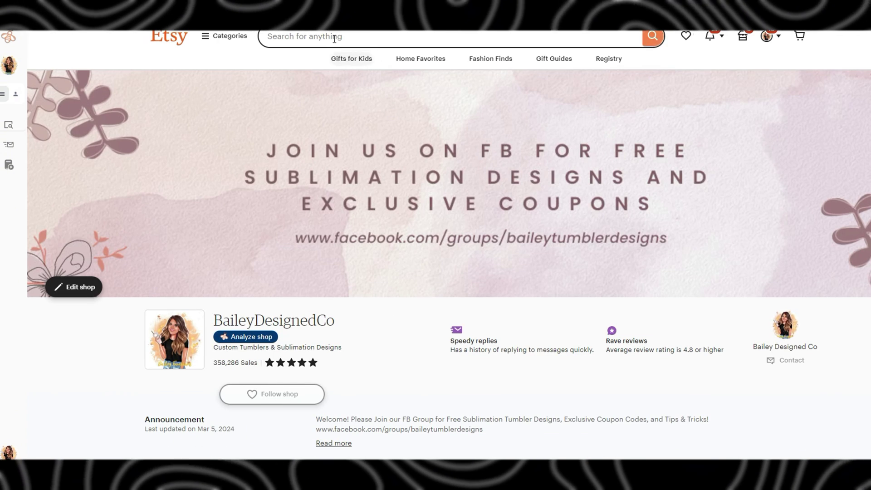
Step: Search all of Etsy for 'tumbler wrap'
click(335, 39)
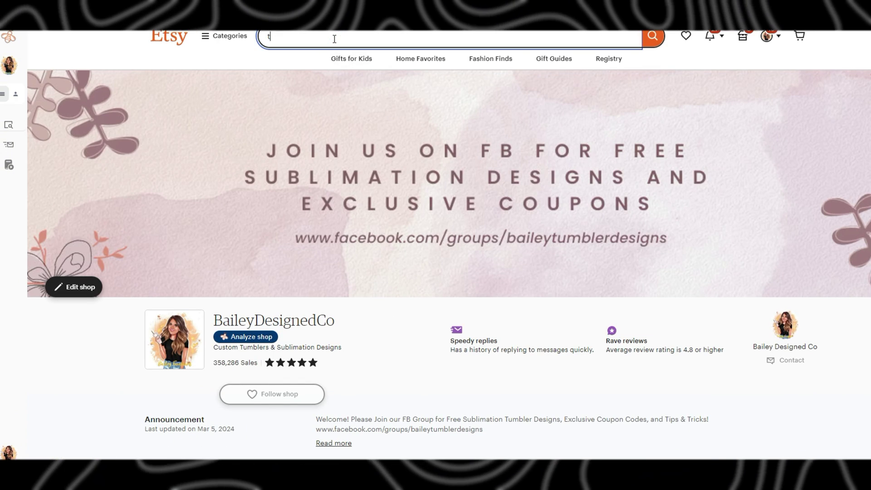
text(tumbler )
text(wrap)
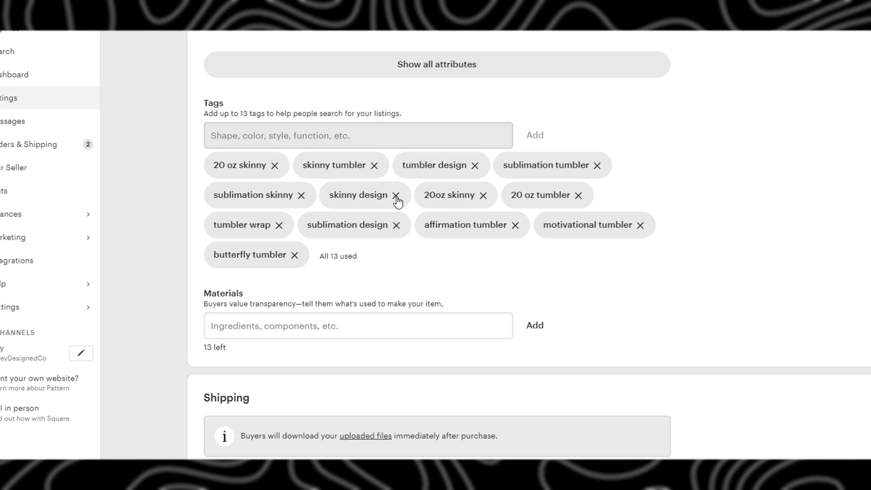
Step: Scroll the listing editor past Attributes, Tags and Materials down to Shipping and Settings
scroll(474, 259, up, 12)
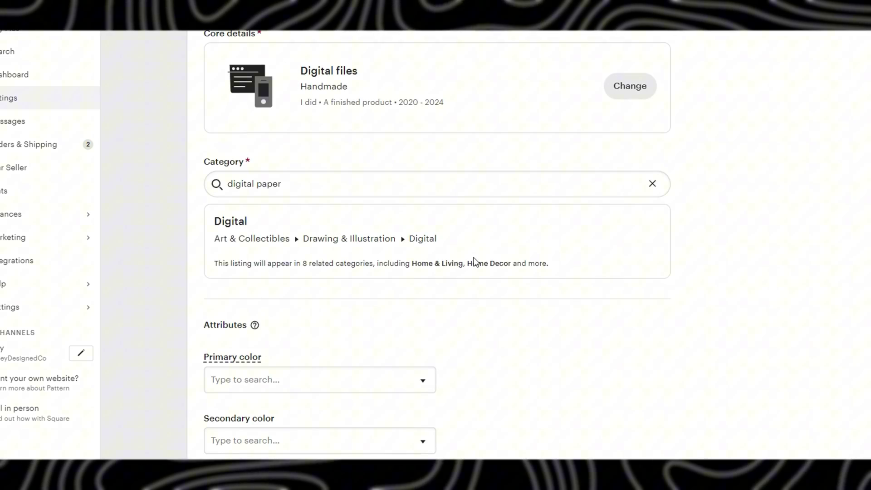
scroll(473, 262, up, 15)
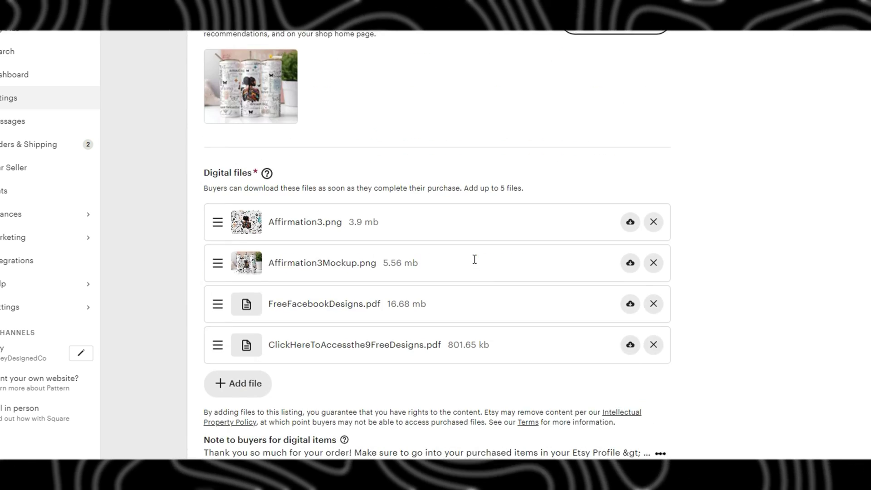
scroll(475, 259, up, 10)
scroll(498, 256, down, 10)
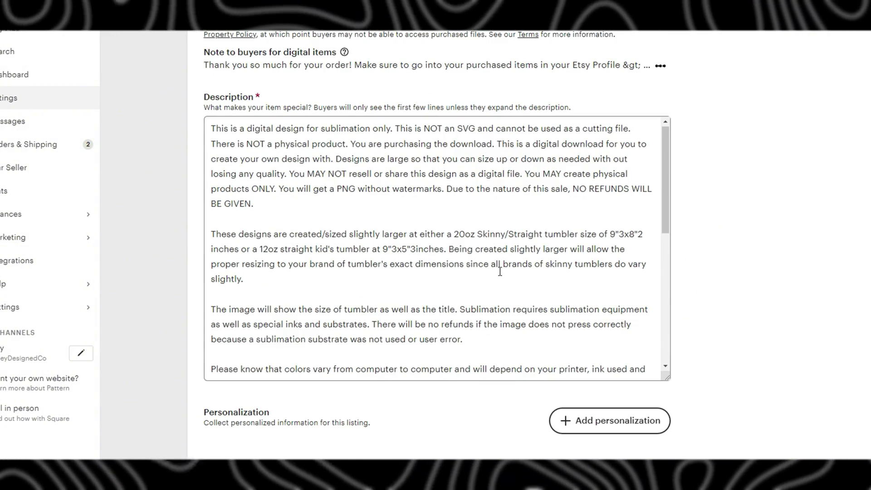
scroll(500, 271, down, 8)
scroll(735, 276, down, 3)
scroll(735, 276, down, 15)
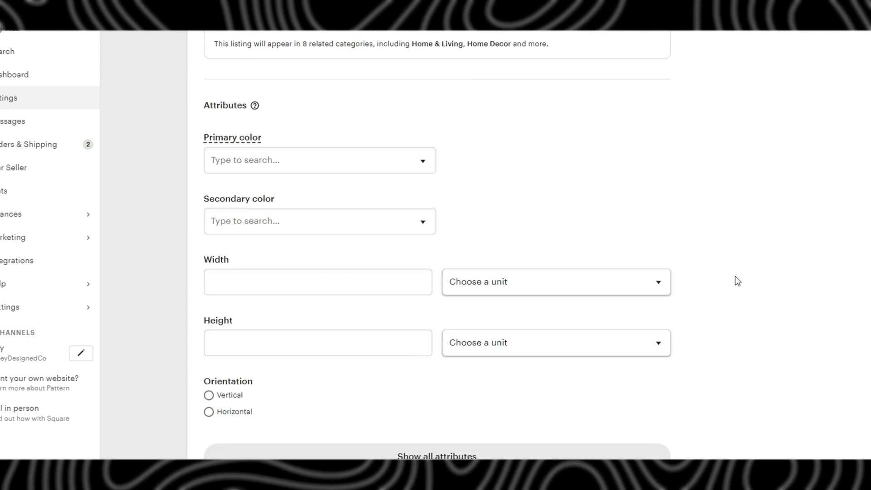
scroll(736, 277, down, 13)
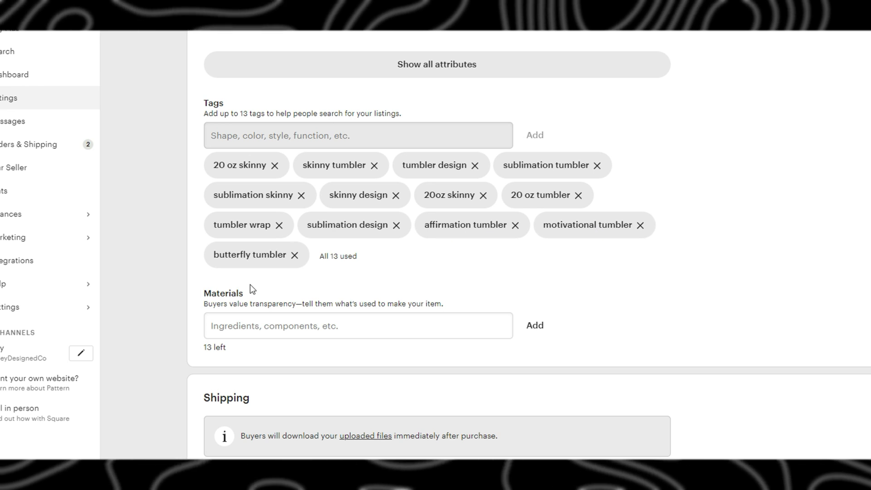
scroll(590, 182, down, 7)
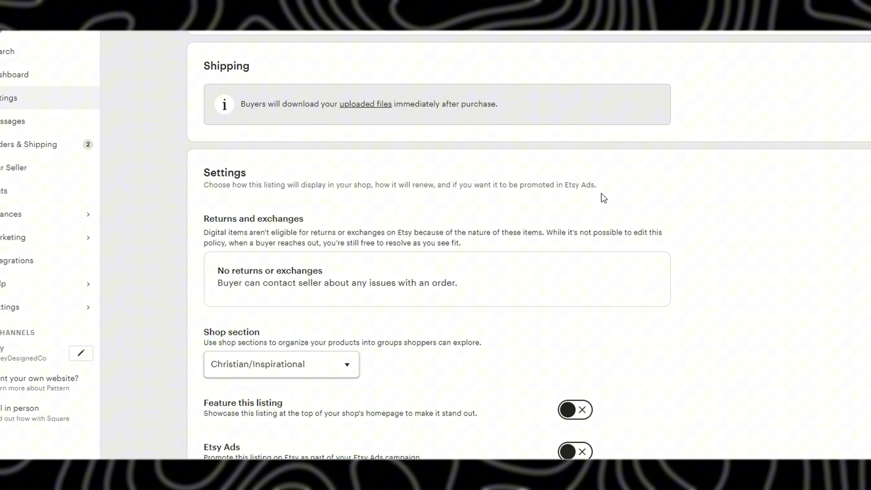
Step: Scroll down the listing settings to the Shop section field
scroll(601, 208, down, 1)
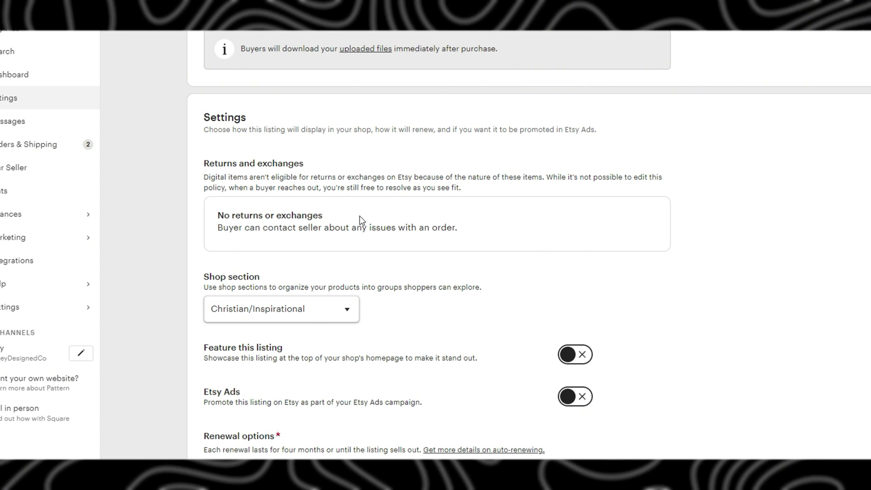
scroll(445, 225, down, 2)
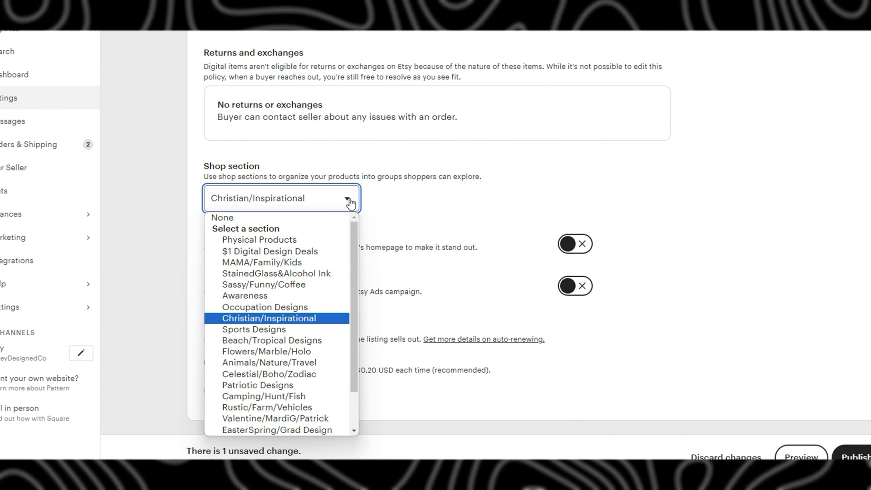
scroll(299, 352, down, 2)
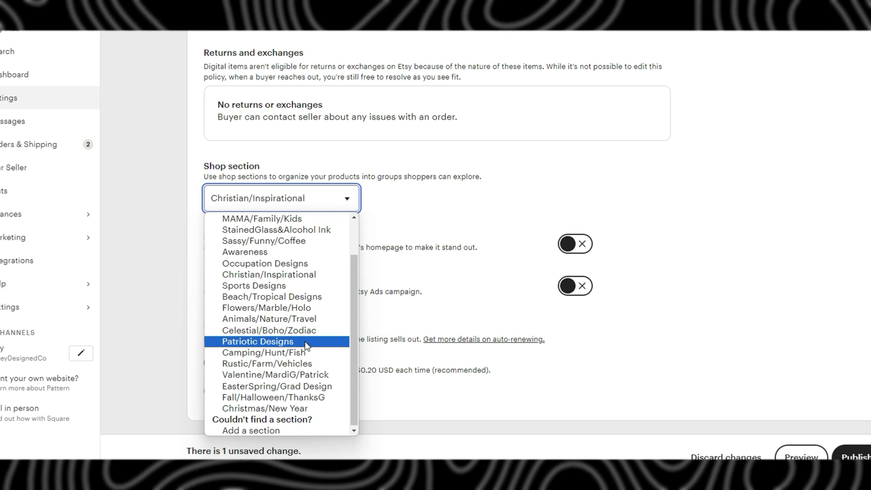
scroll(306, 346, up, 1)
scroll(305, 346, up, 2)
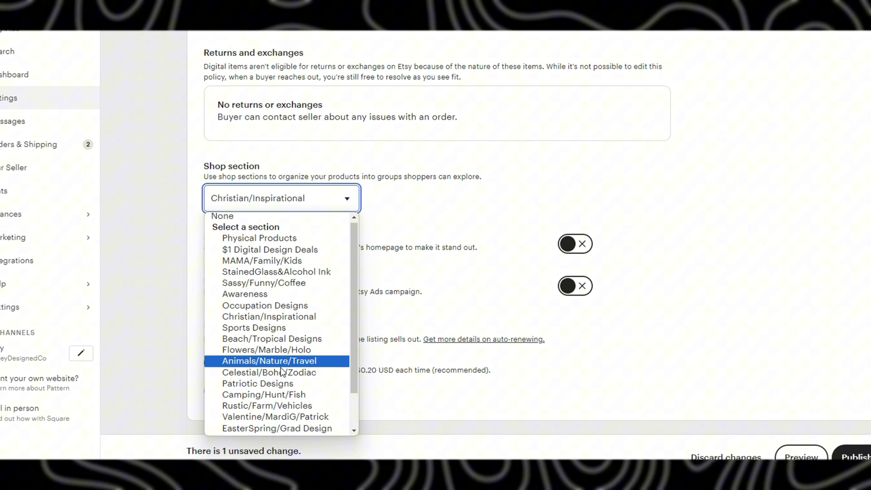
scroll(281, 368, down, 3)
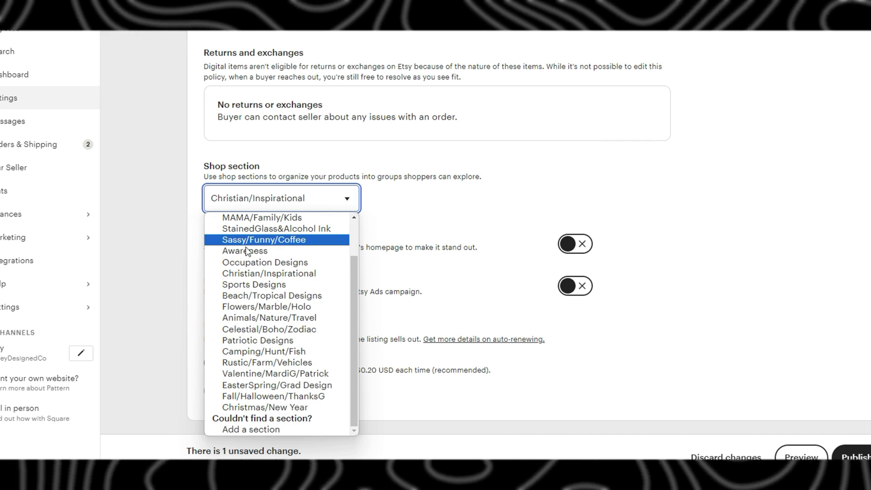
click(250, 430)
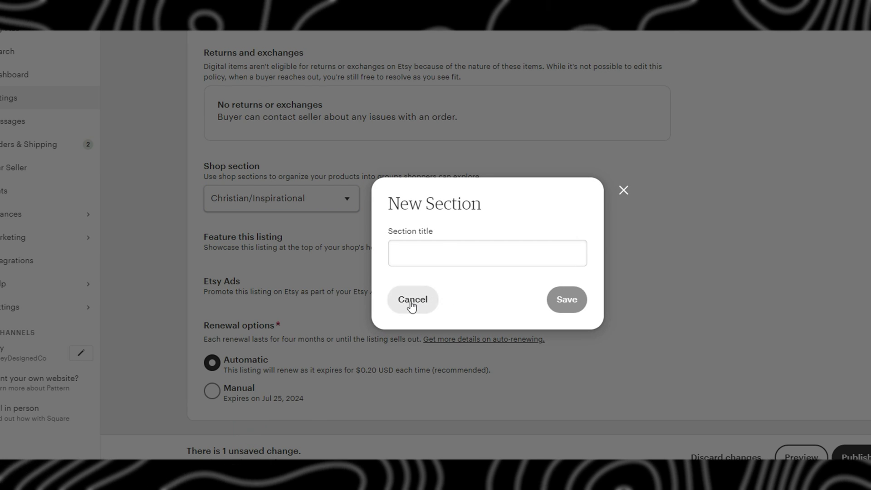
click(438, 243)
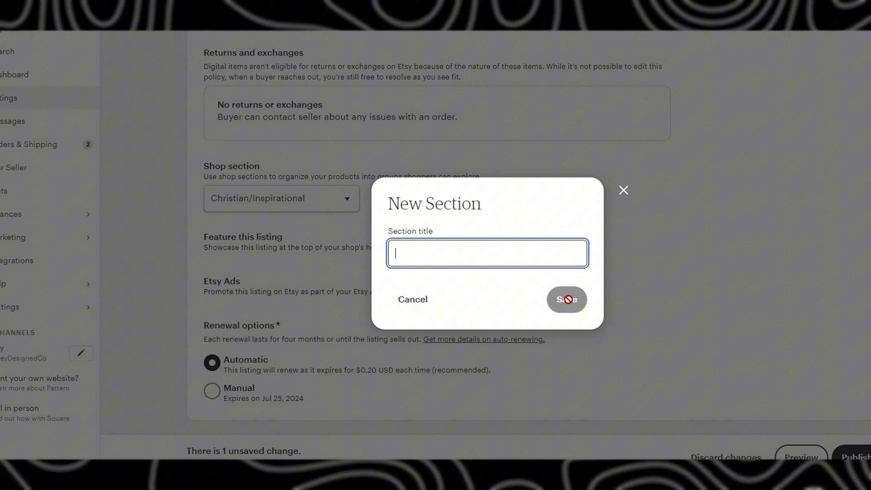
text(Il)
key(BackSpace)
key(BackSpace)
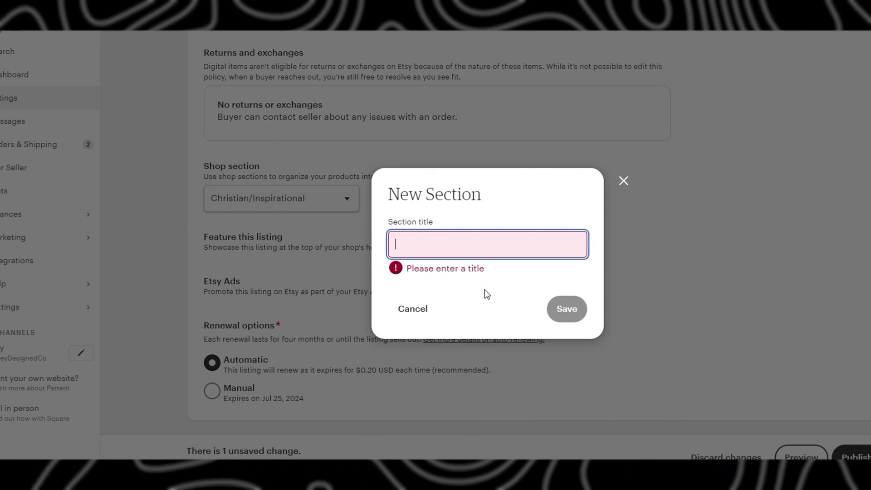
click(624, 181)
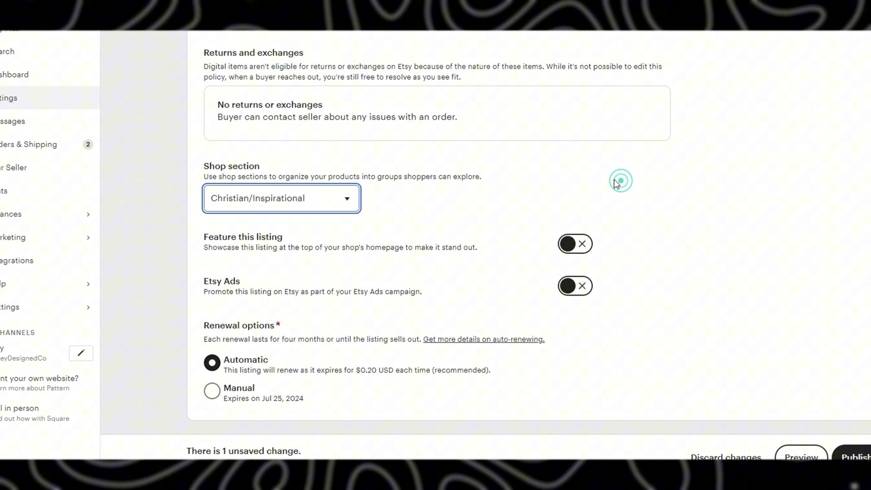
click(346, 200)
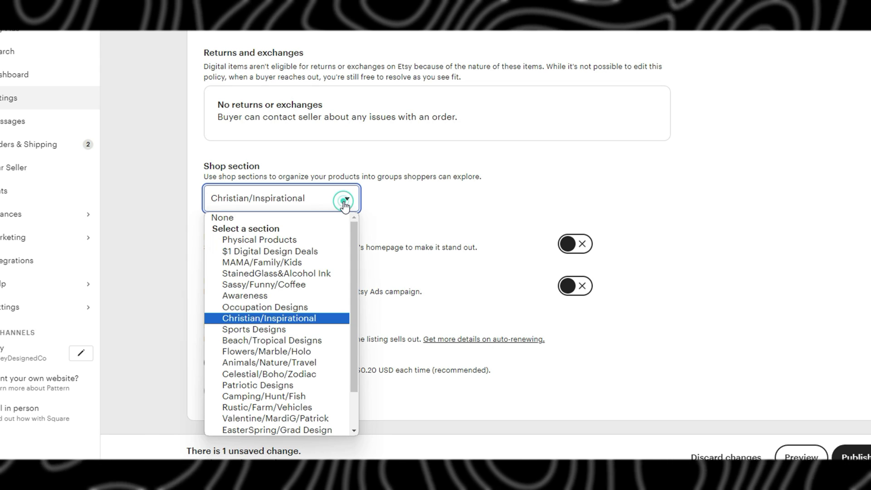
scroll(290, 326, down, 2)
scroll(293, 325, up, 2)
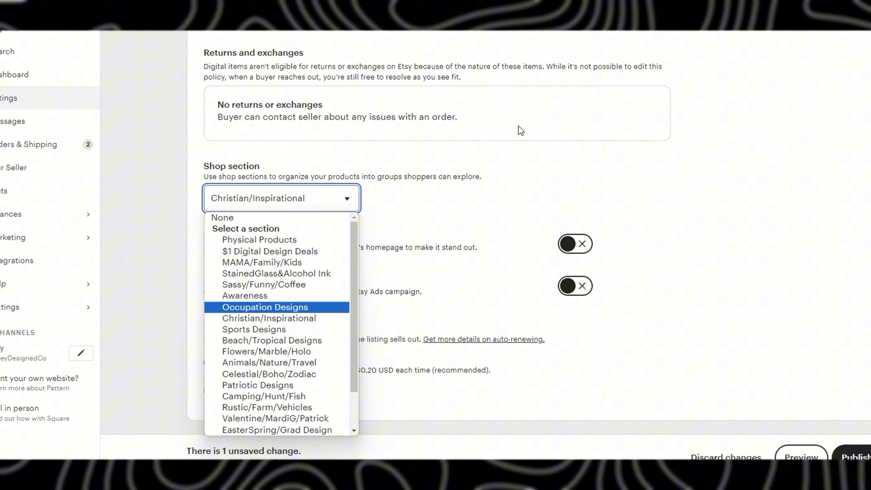
Step: Close the Shop section list, keeping Christian/Inspirational as the section
click(424, 205)
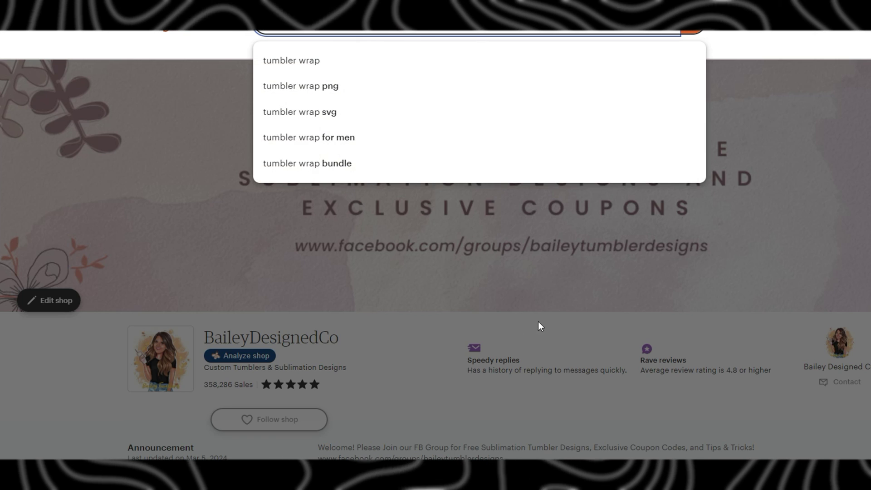
Step: Open the shop's public storefront and show all of its items, scrolling through them
click(499, 325)
scroll(388, 344, down, 10)
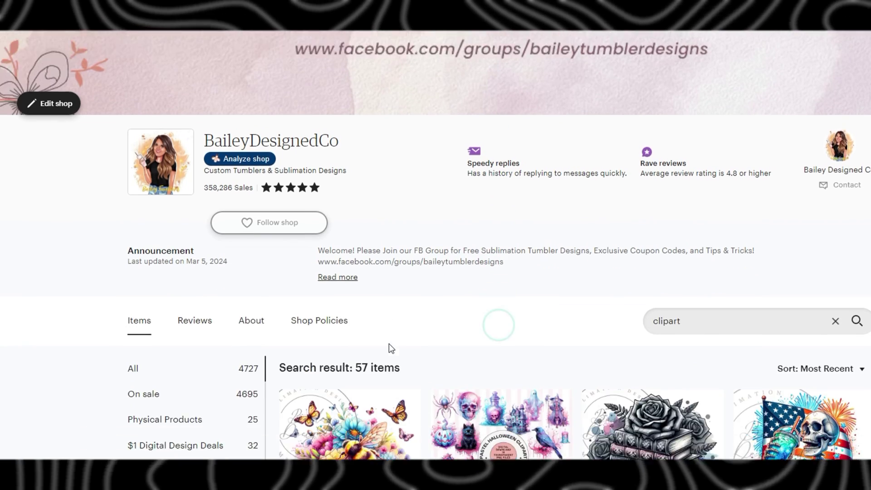
scroll(388, 344, up, 6)
click(133, 343)
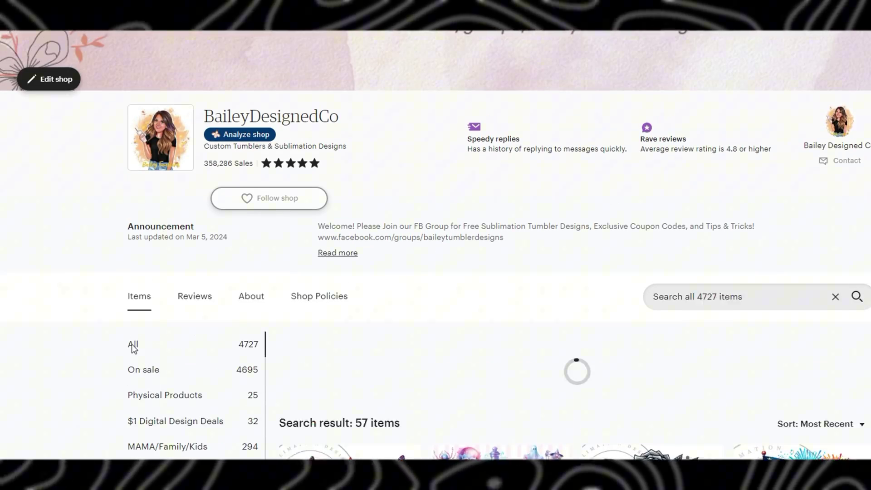
scroll(541, 197, down, 5)
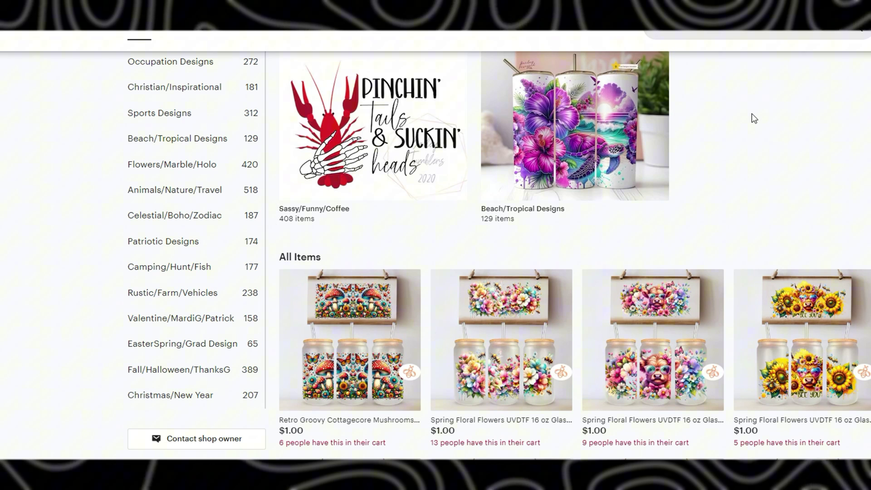
scroll(390, 222, down, 2)
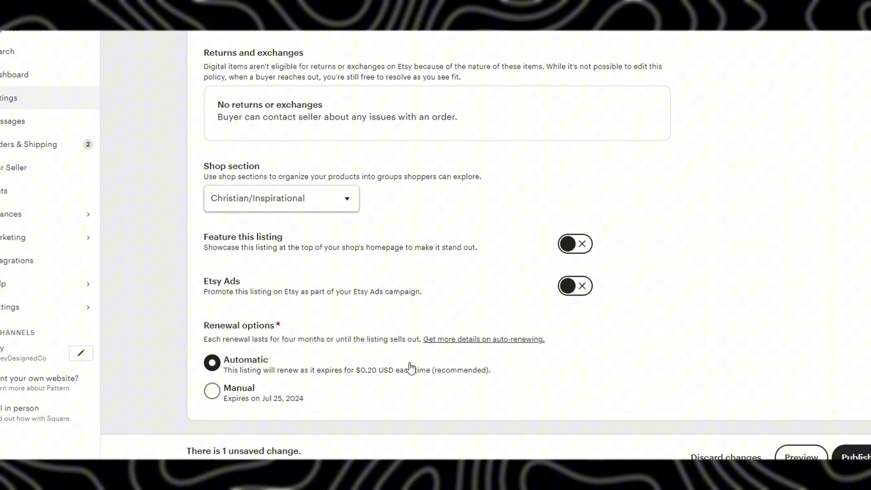
scroll(389, 372, down, 1)
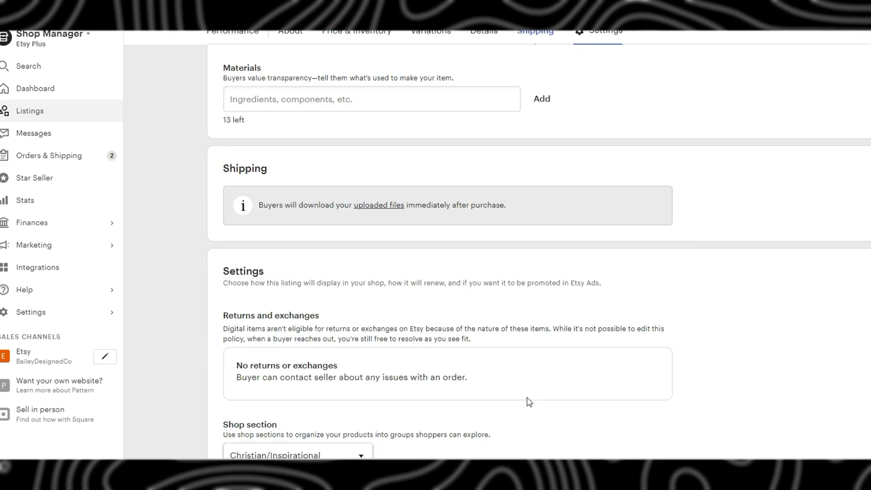
Step: Scroll back to the About section and preview the tumbler listing as buyers see it
scroll(529, 402, up, 20)
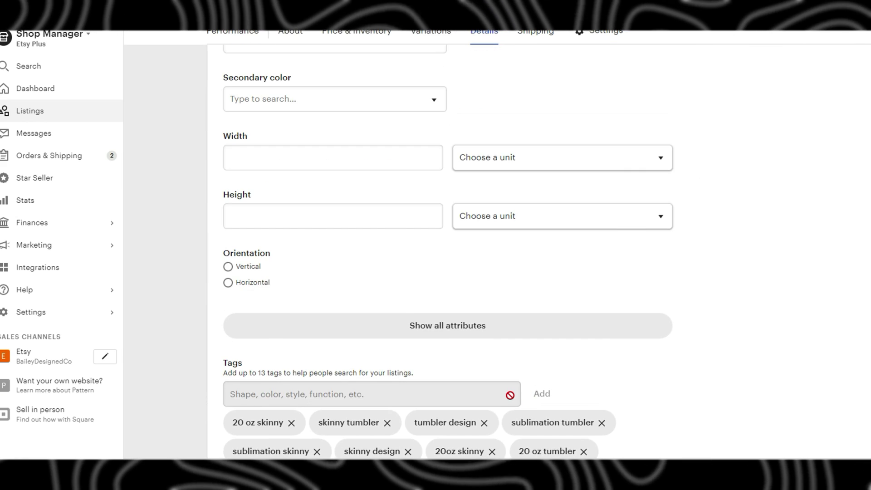
scroll(511, 396, up, 15)
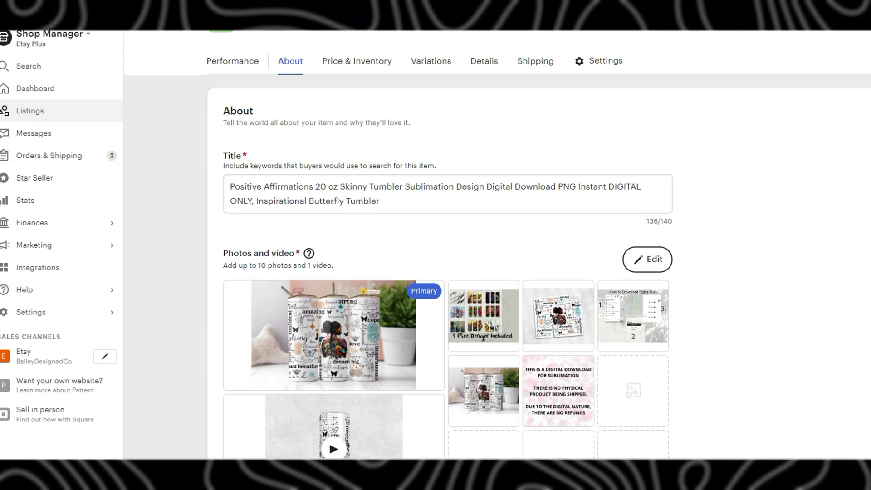
scroll(786, 397, down, 5)
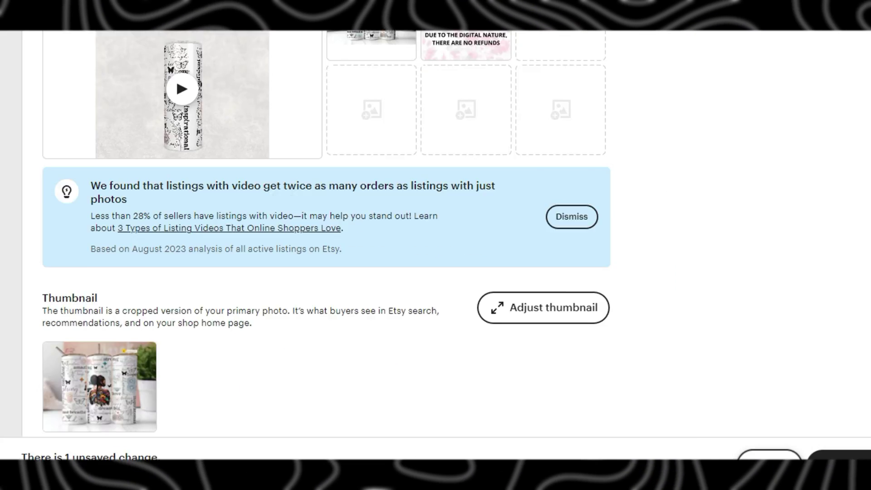
click(690, 425)
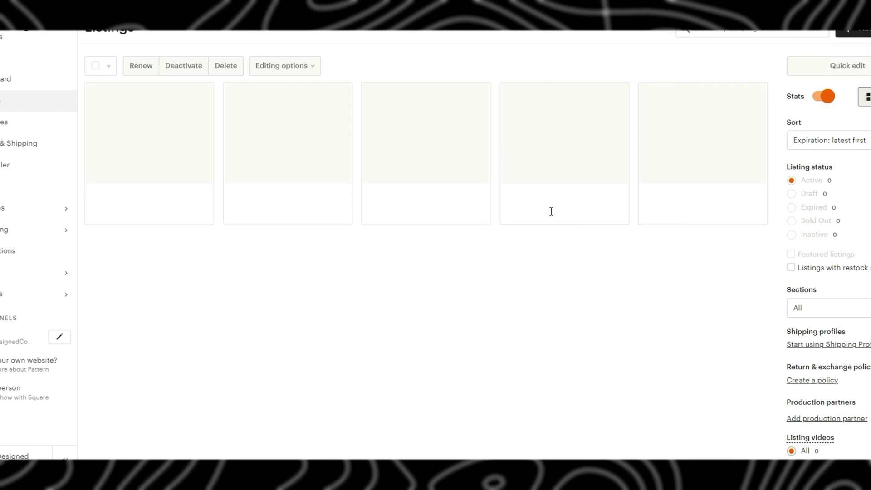
scroll(551, 211, down, 2)
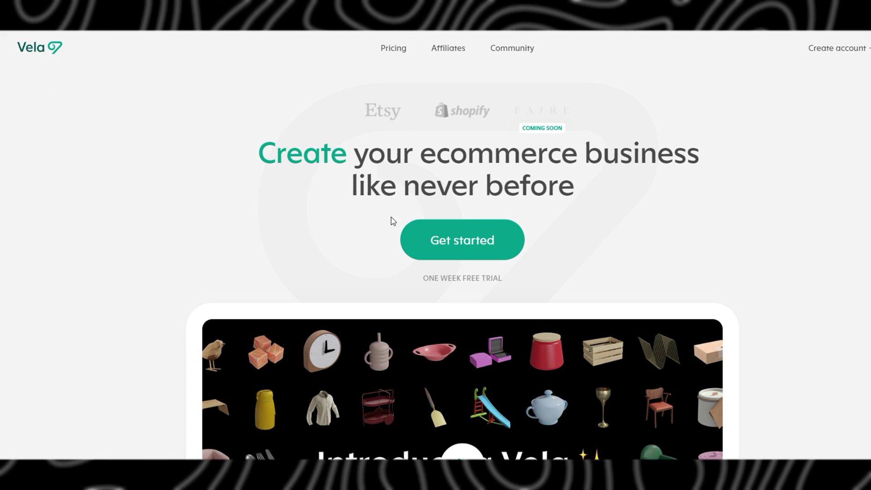
Step: Scroll down the Vela homepage
scroll(601, 286, down, 10)
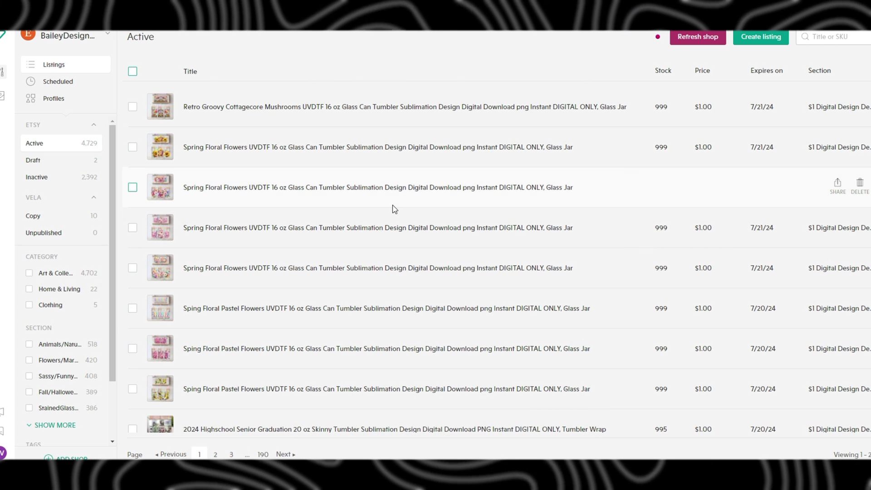
scroll(355, 312, down, 3)
scroll(355, 311, down, 5)
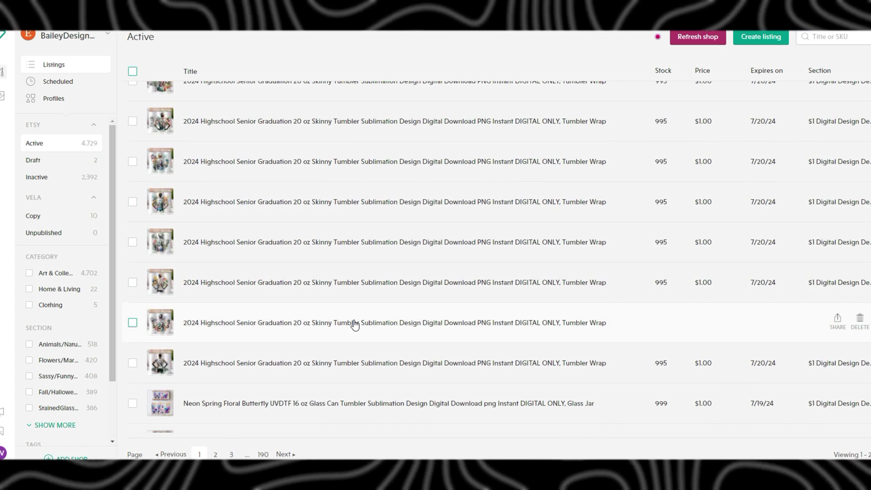
scroll(355, 325, down, 7)
scroll(355, 325, up, 11)
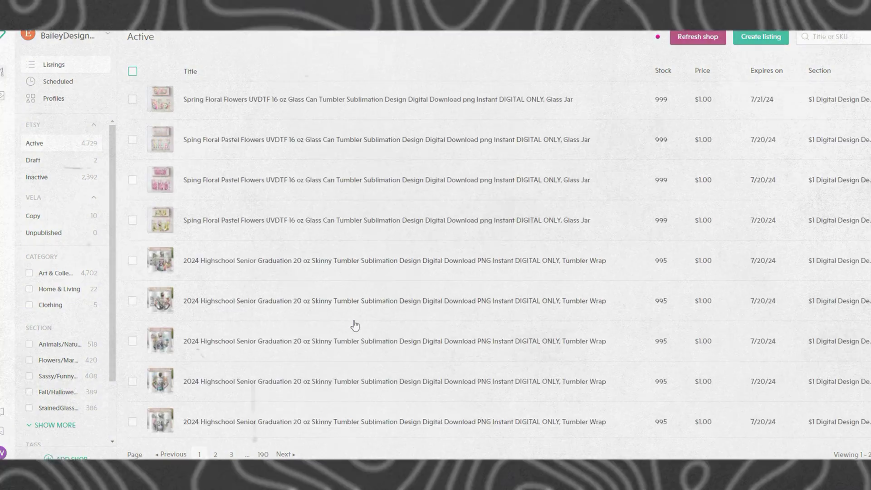